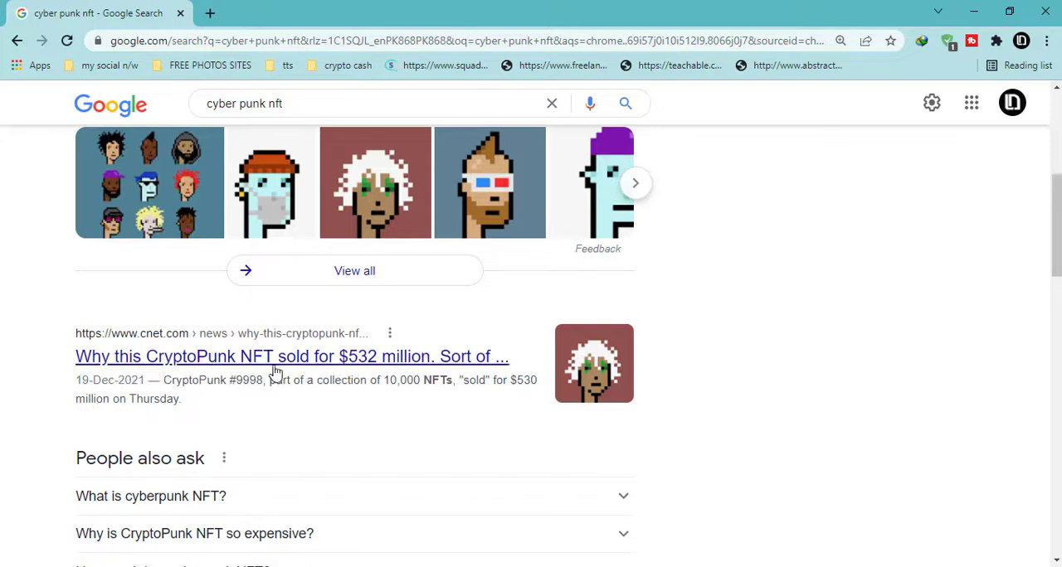
# Open the CNET article on the $532 million CryptoPunk sale and examine its pixel portrait.
pyautogui.click(340, 365)
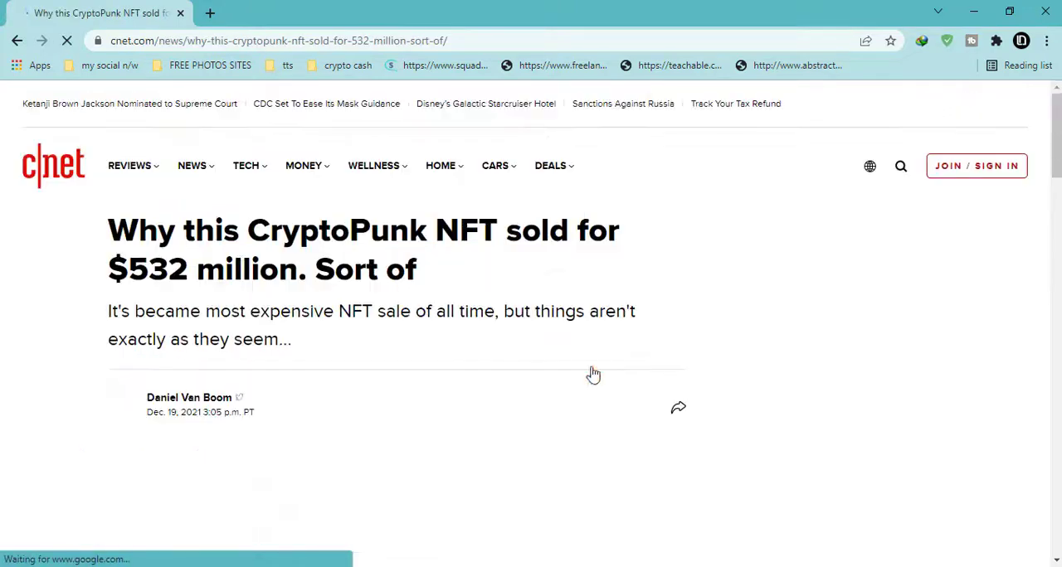
pyautogui.scroll(-2, 233, 366)
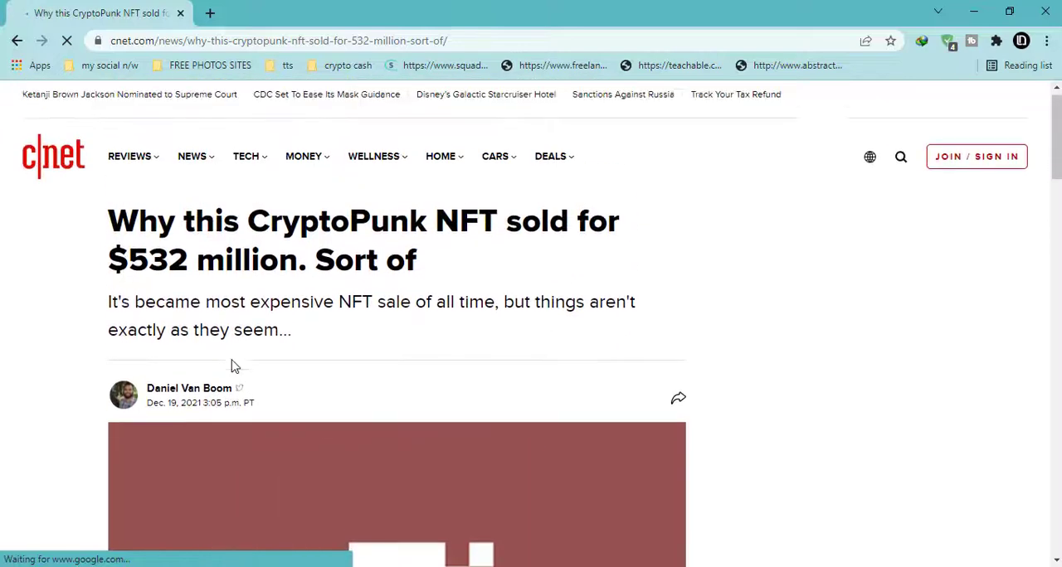
pyautogui.scroll(-4, 233, 366)
pyautogui.scroll(-2, 234, 366)
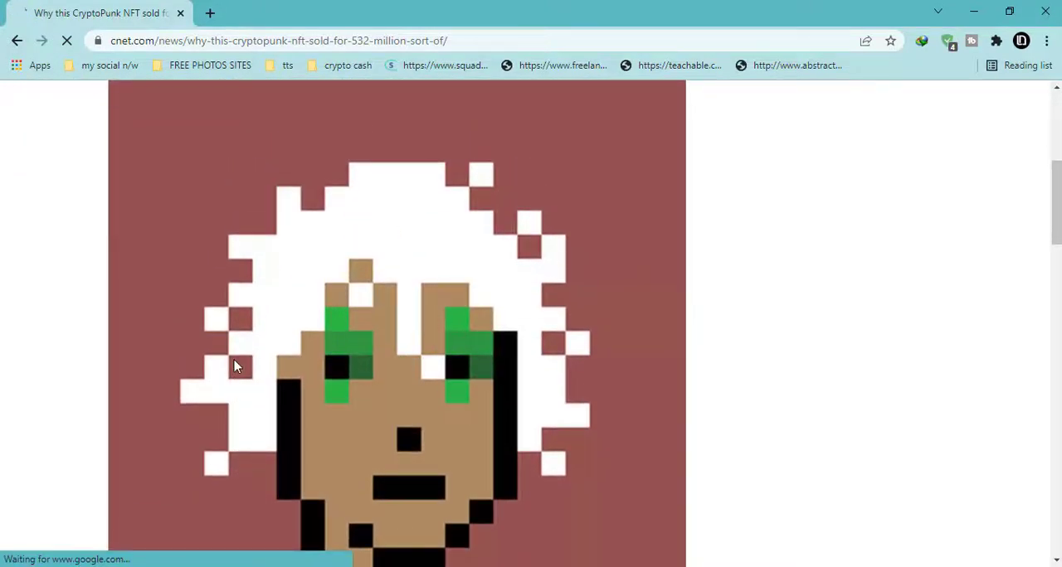
pyautogui.scroll(-2, 234, 366)
# Open the Laptop Mag article on buying CryptoPunks and examine the image showing a grid of pixel-art heads.
pyautogui.click(207, 272)
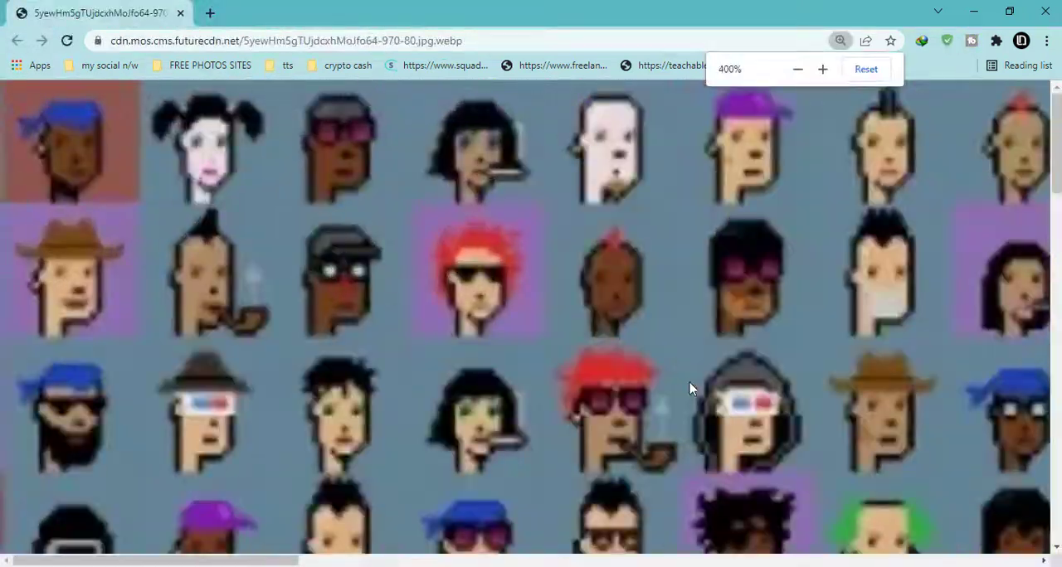
pyautogui.scroll(-2, 701, 427)
pyautogui.scroll(-5, 682, 404)
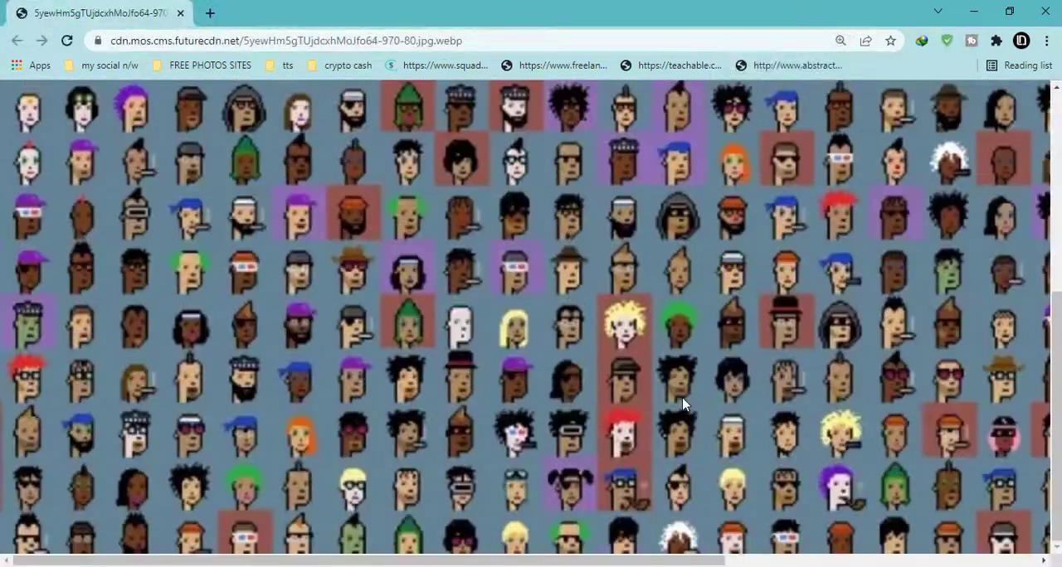
pyautogui.scroll(4, 683, 404)
pyautogui.scroll(-4, 683, 404)
pyautogui.scroll(-1, 683, 404)
pyautogui.scroll(5, 682, 397)
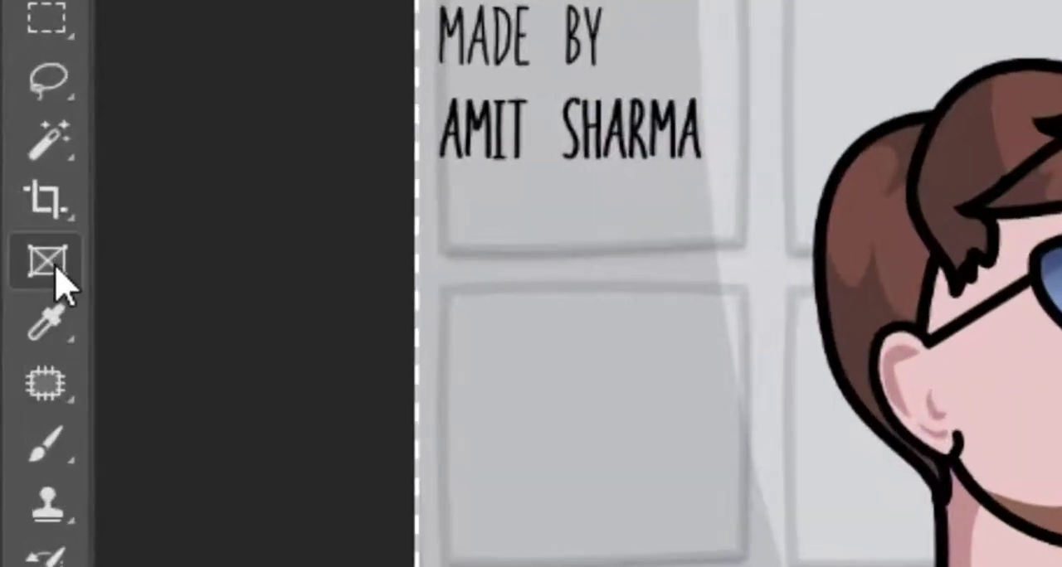
# Crop both sides of the portrait illustration to about 661 px wide, keeping the full height.
pyautogui.click(16, 179)
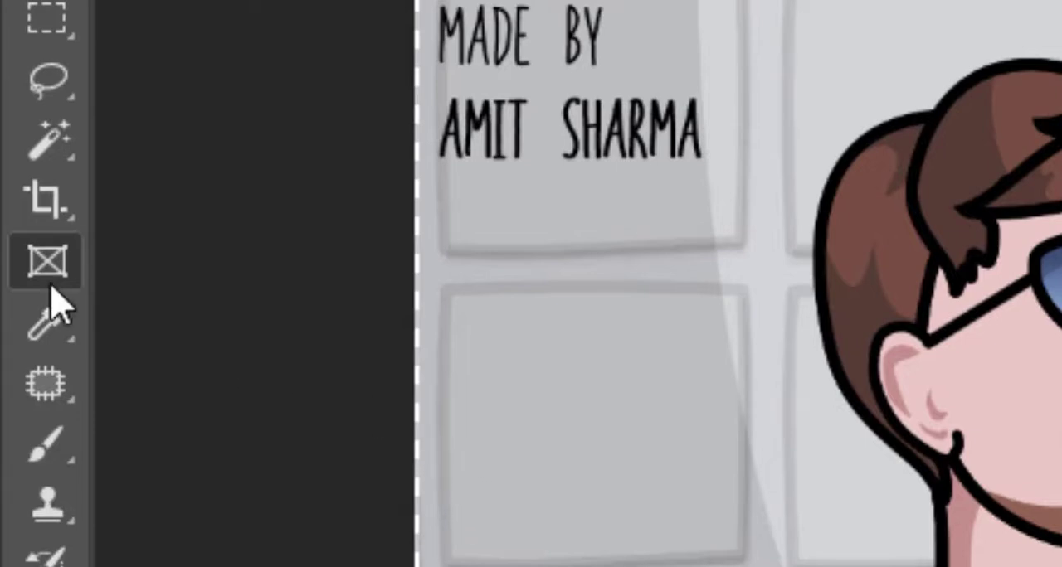
pyautogui.click(56, 203)
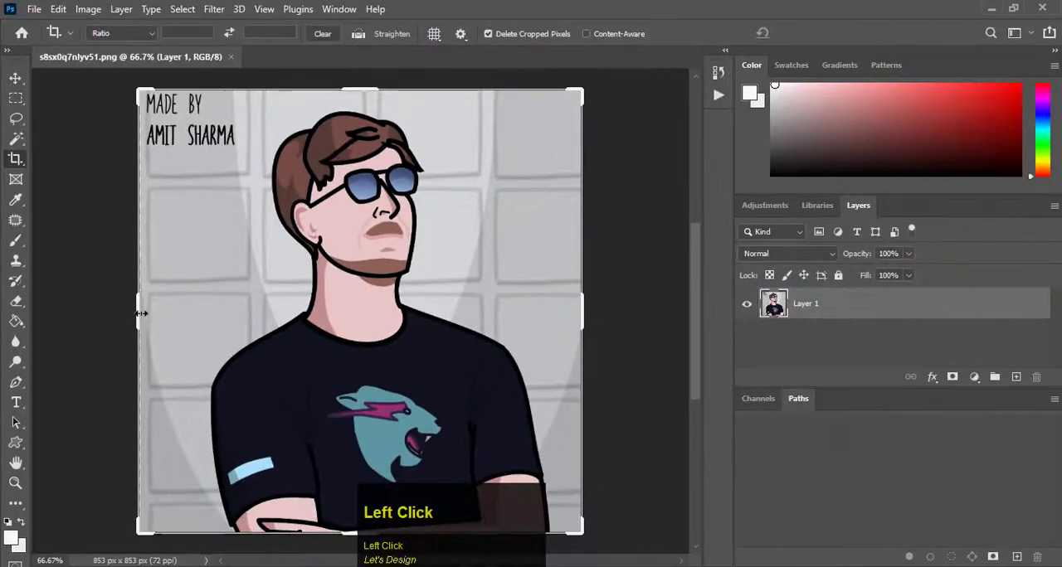
pyautogui.moveTo(142, 313); pyautogui.dragTo(171, 318)
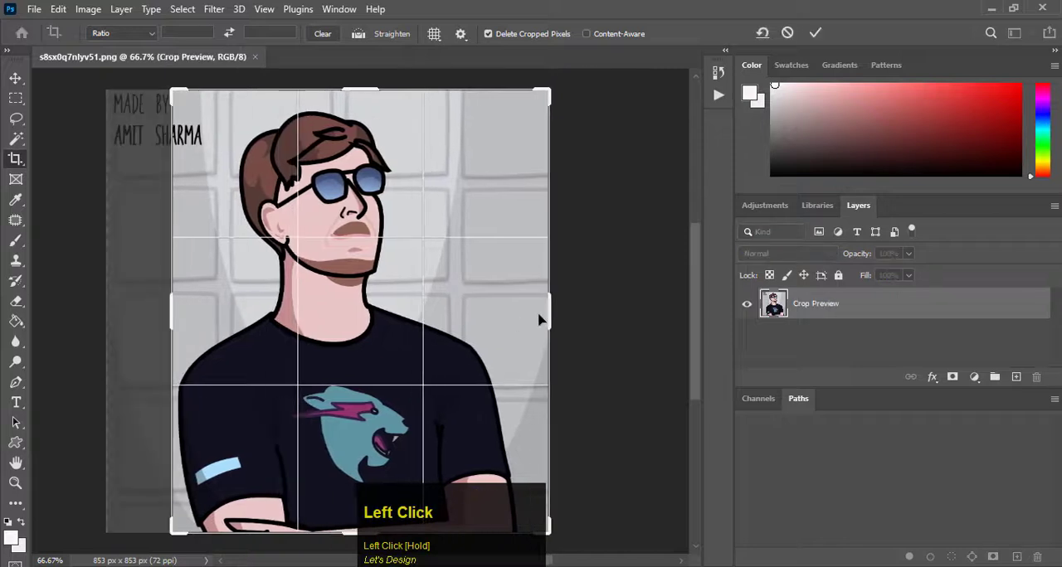
pyautogui.moveTo(538, 320); pyautogui.dragTo(531, 319)
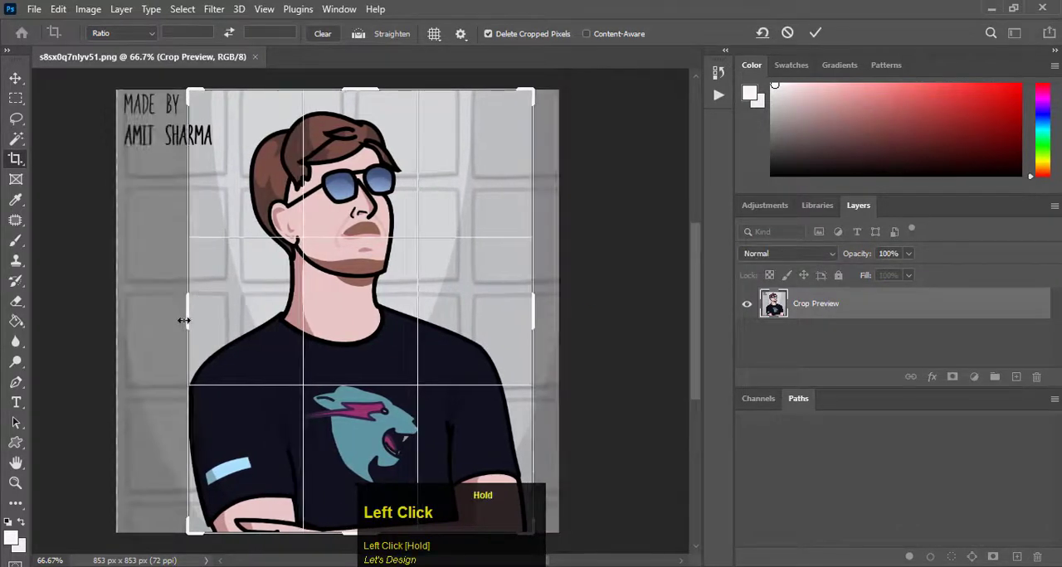
pyautogui.moveTo(184, 321); pyautogui.dragTo(188, 311)
pyautogui.click(811, 34)
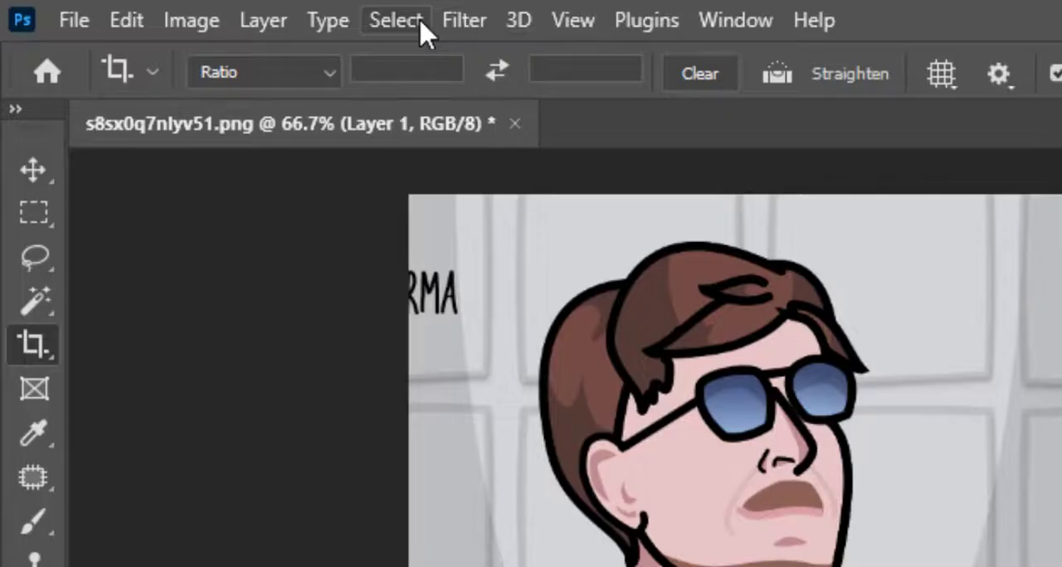
# Enter Select and Mask for the cropped portrait and select the man automatically with Select Subject.
pyautogui.click(421, 31)
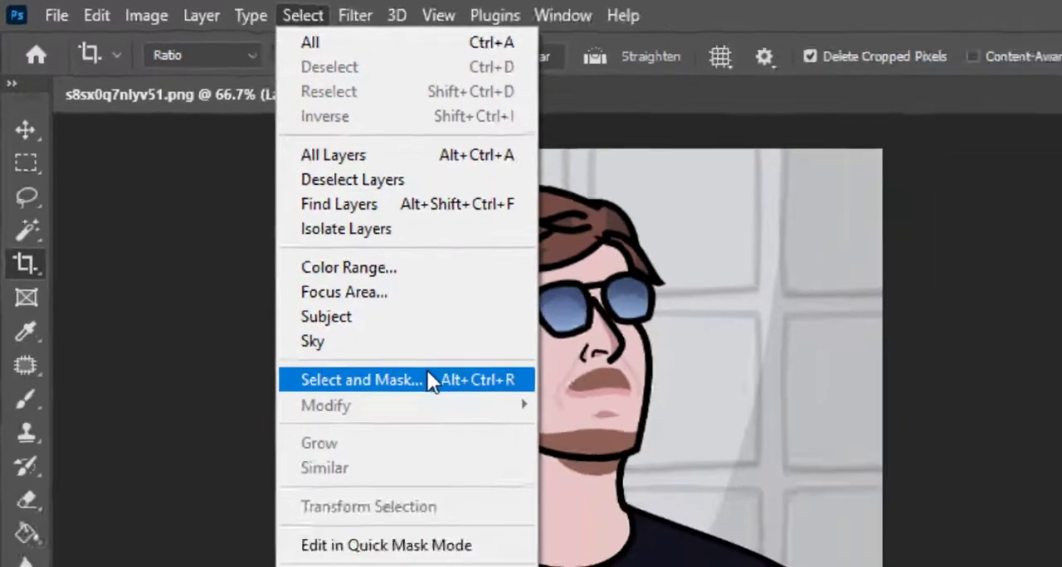
pyautogui.click(428, 374)
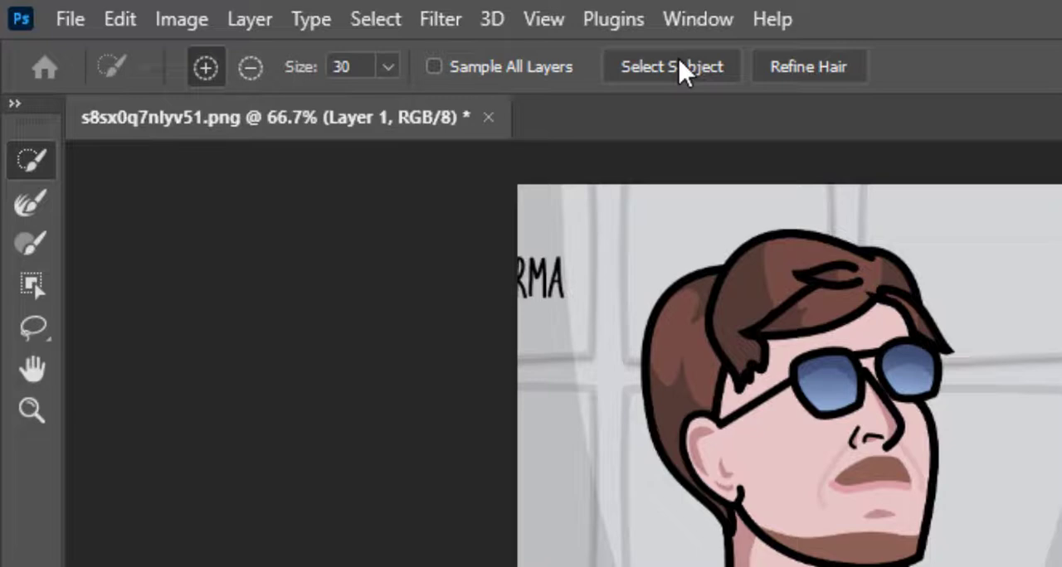
pyautogui.click(678, 61)
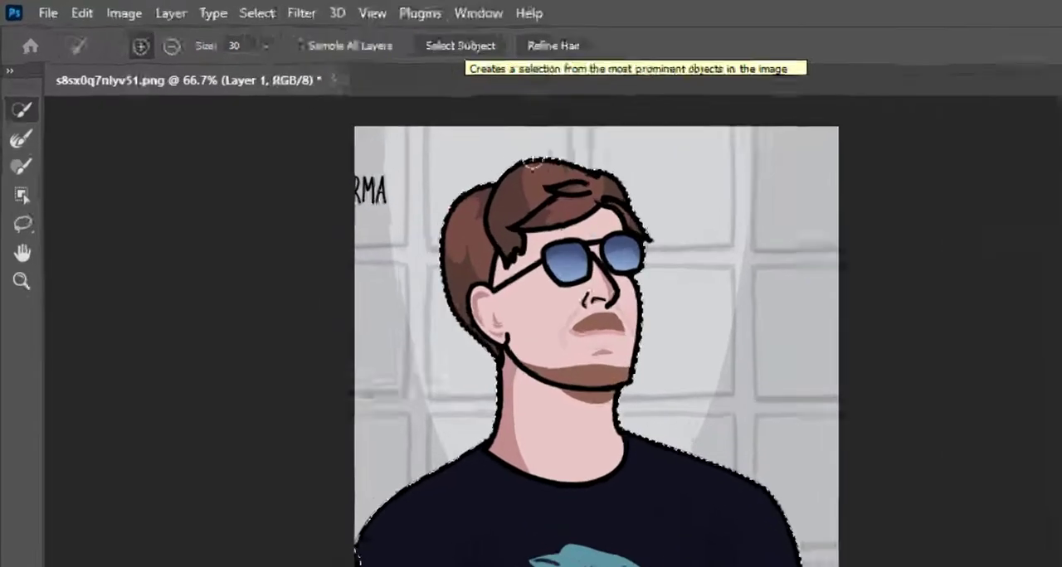
# Add the missed parts of the folded forearms along the image's lower edge with the Quick Selection tool.
pyautogui.scroll(3, 550, 506)
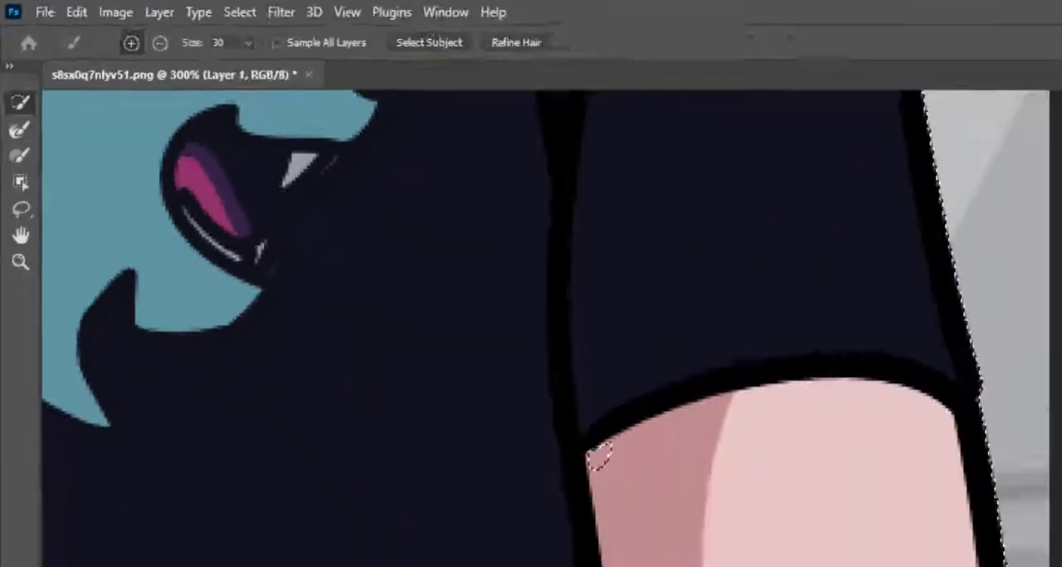
pyautogui.moveTo(550, 506)
pyautogui.mouseDown()
pyautogui.moveTo(541, 370)
pyautogui.moveTo(526, 348)
pyautogui.mouseUp()
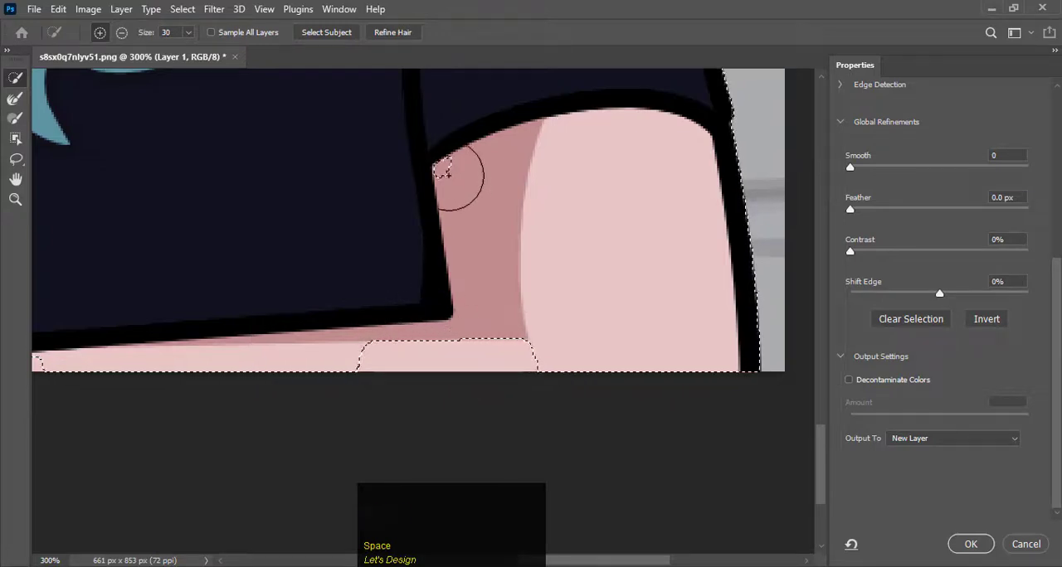
pyautogui.click(448, 172)
pyautogui.click(504, 316)
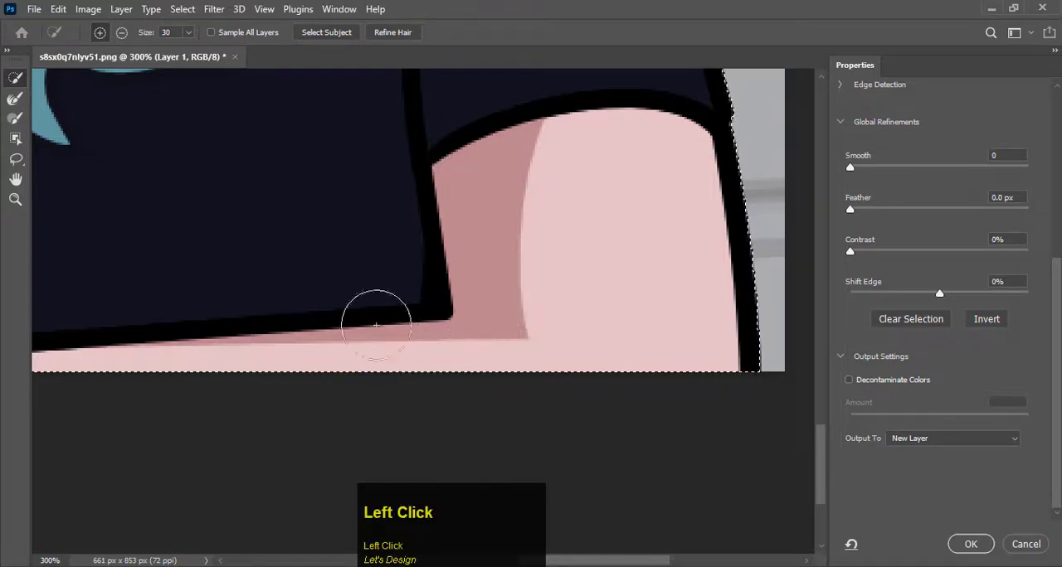
pyautogui.press('space')
pyautogui.moveTo(332, 313); pyautogui.dragTo(495, 351)
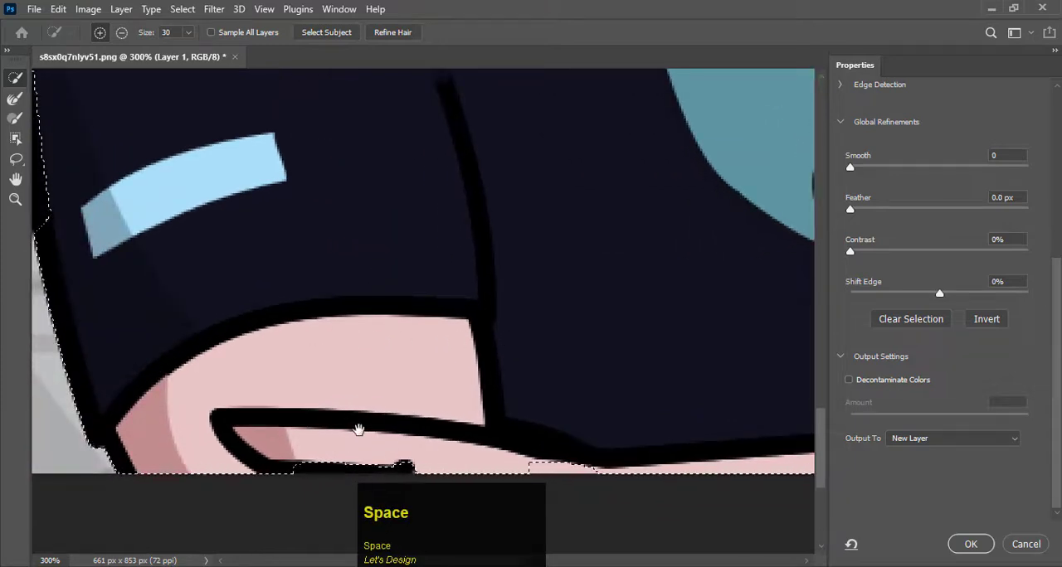
pyautogui.click(361, 433)
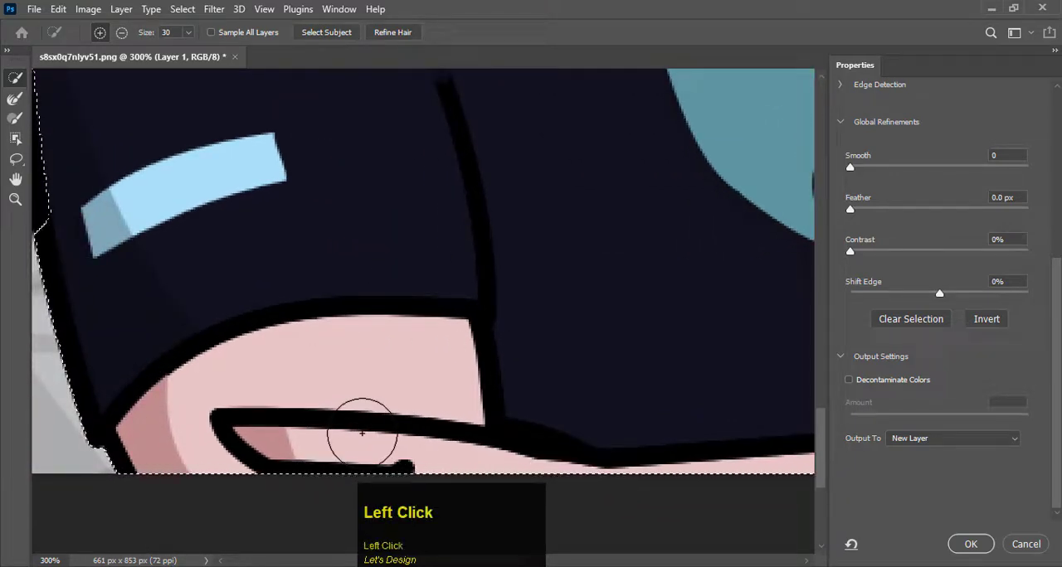
# Extend the selection over the missed black outline of the sleeve with the light-blue stripe.
pyautogui.press('space')
pyautogui.moveTo(230, 299); pyautogui.dragTo(365, 420)
pyautogui.click(284, 308)
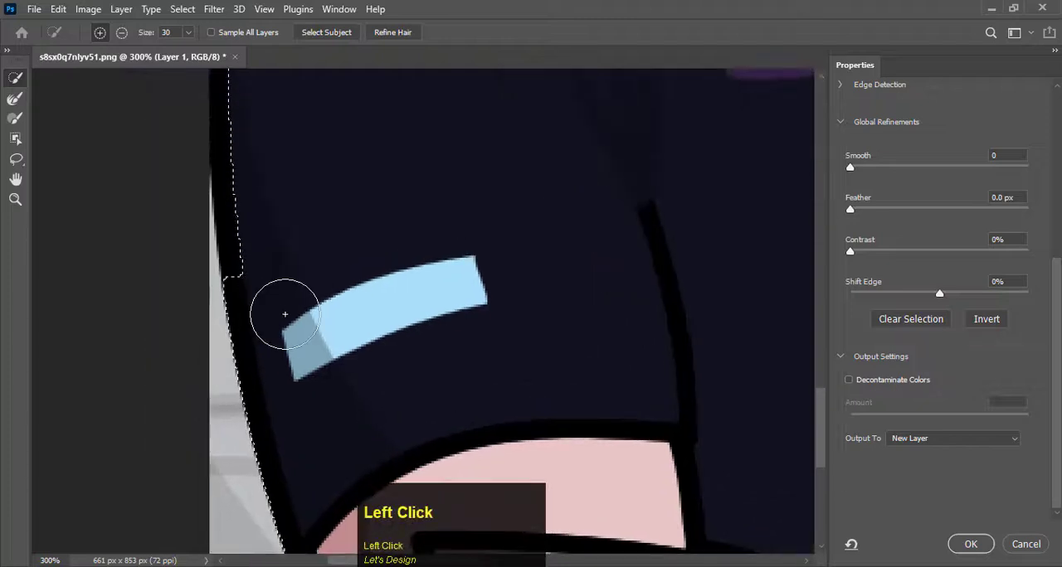
pyautogui.press('space')
pyautogui.moveTo(356, 221); pyautogui.dragTo(386, 417)
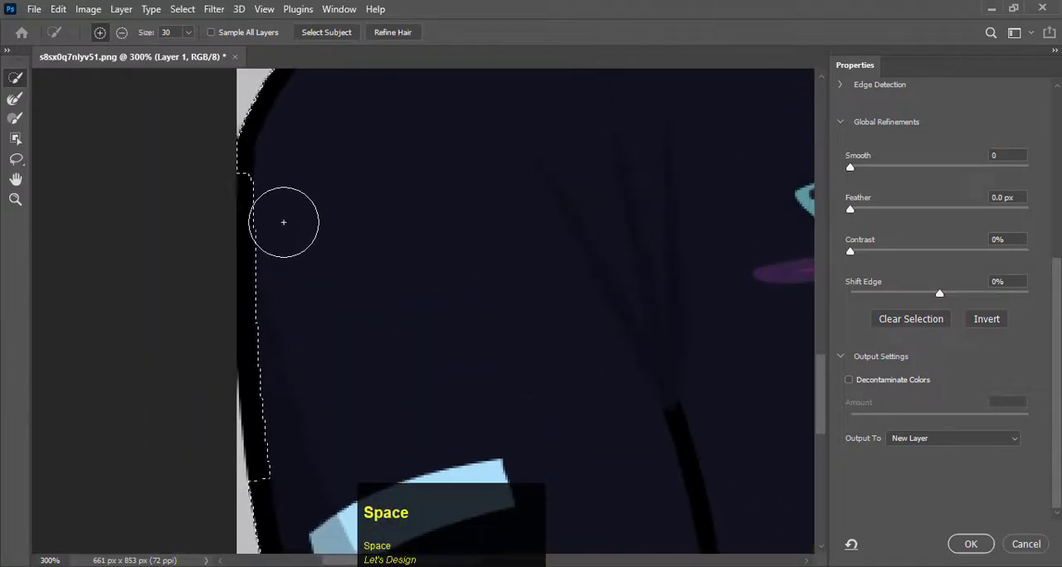
pyautogui.moveTo(283, 222); pyautogui.dragTo(283, 258)
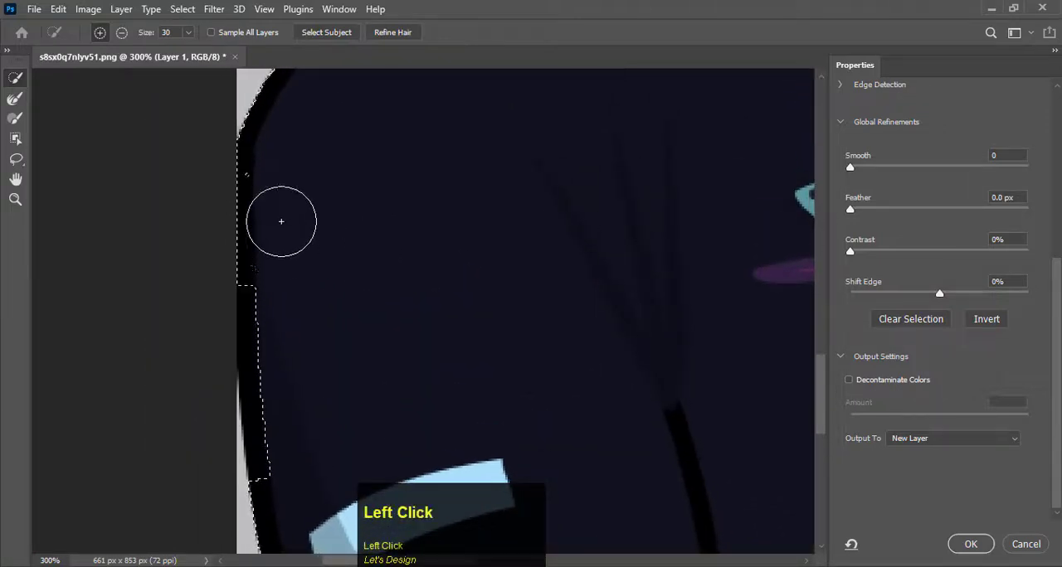
pyautogui.moveTo(274, 169); pyautogui.dragTo(294, 291)
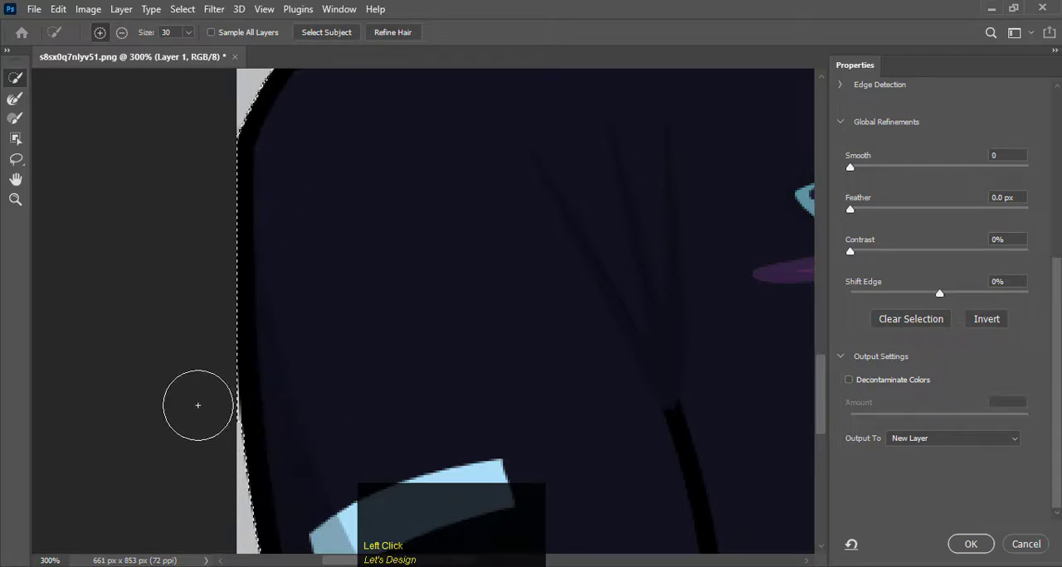
pyautogui.keyDown('alt'); pyautogui.click(203, 407); pyautogui.keyUp('alt')
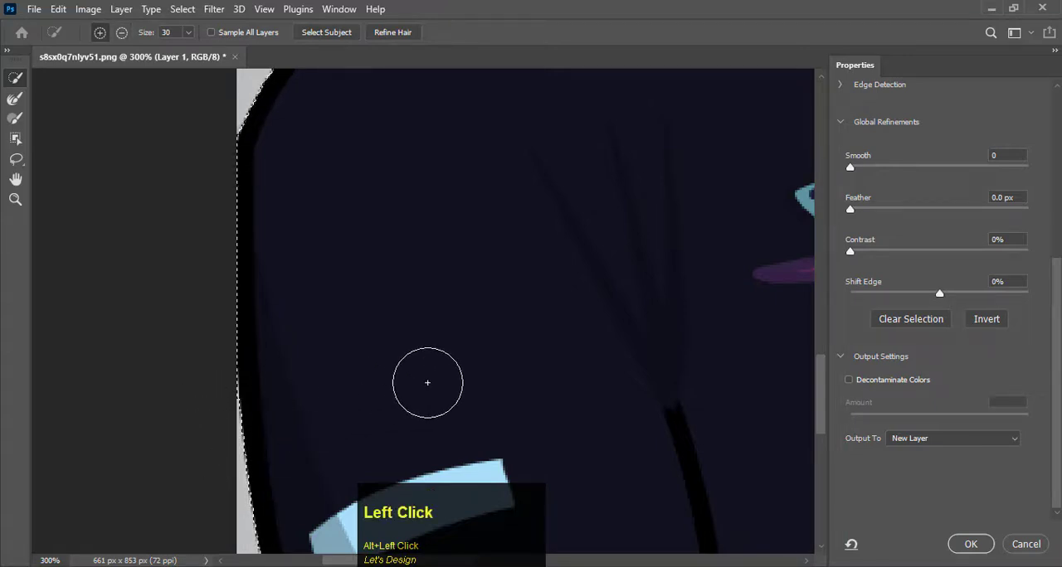
# Output the refined selection of the man to a new layer.
pyautogui.moveTo(428, 382); pyautogui.dragTo(320, 372)
pyautogui.moveTo(491, 365); pyautogui.dragTo(308, 372)
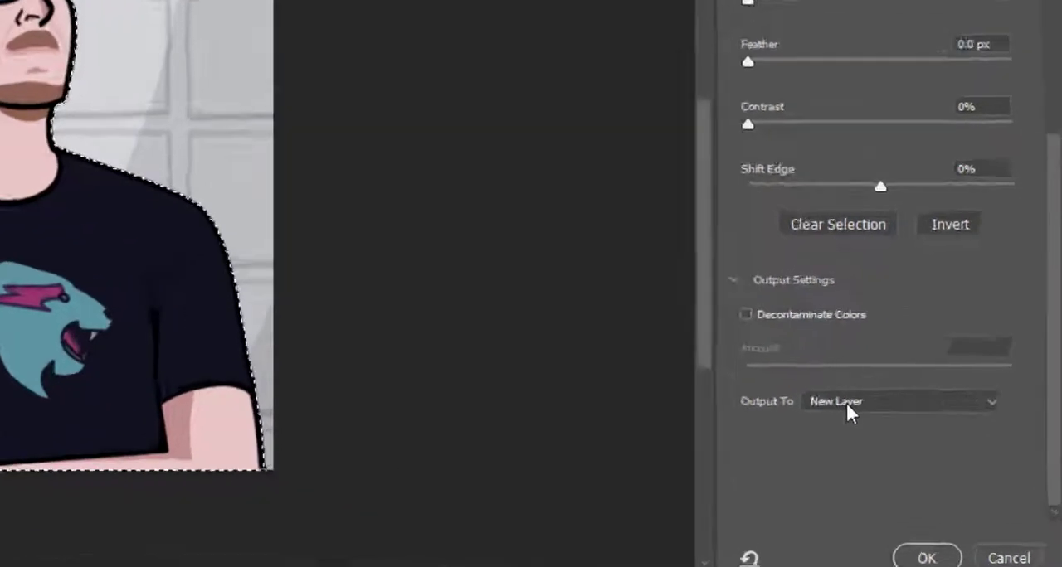
pyautogui.click(916, 441)
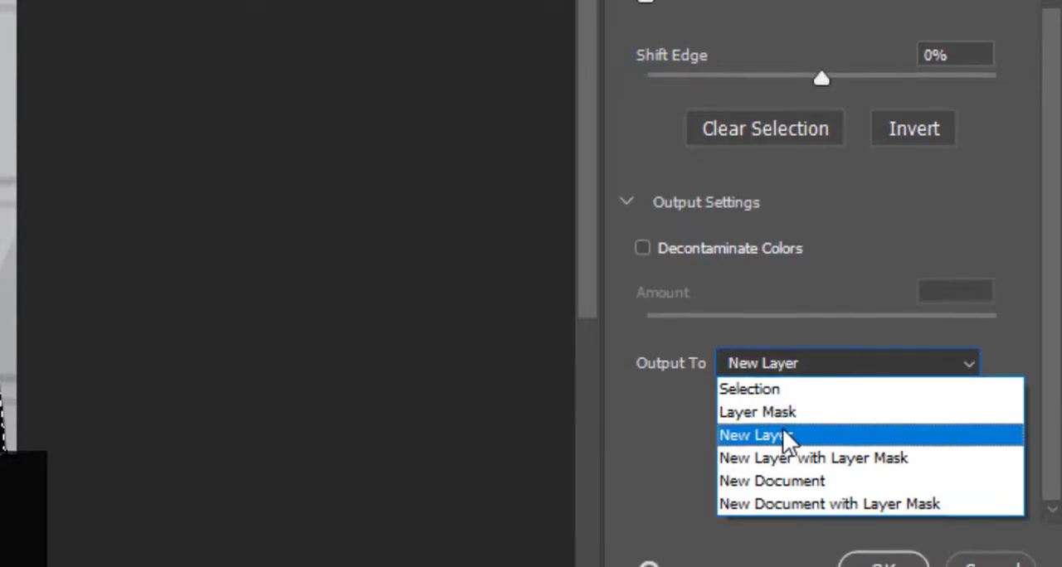
pyautogui.click(785, 436)
pyautogui.click(918, 557)
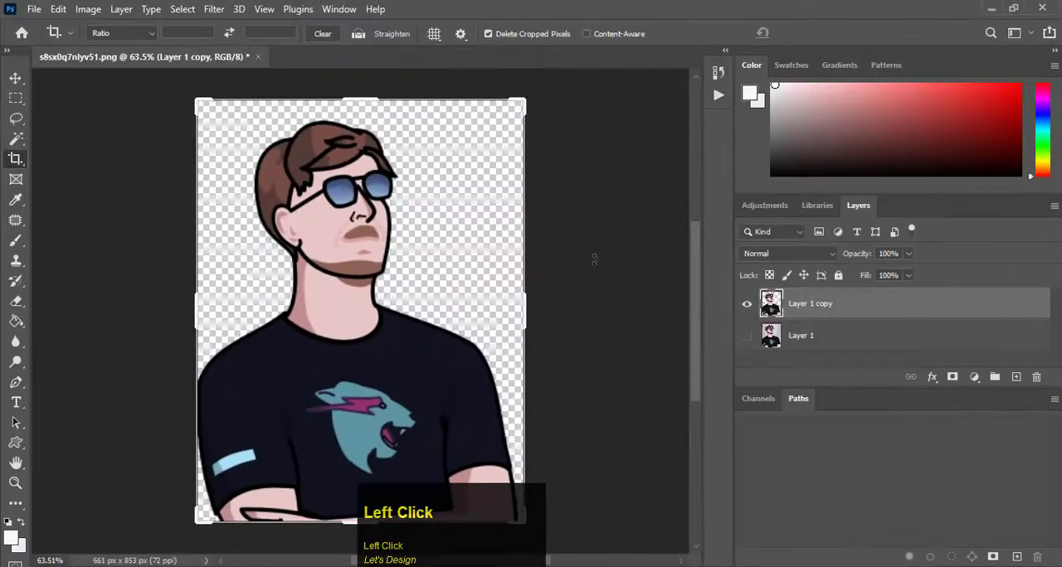
# Start the Mosaic pixelate filter on the cut-out layer.
pyautogui.press('space')
pyautogui.moveTo(388, 326); pyautogui.dragTo(334, 304)
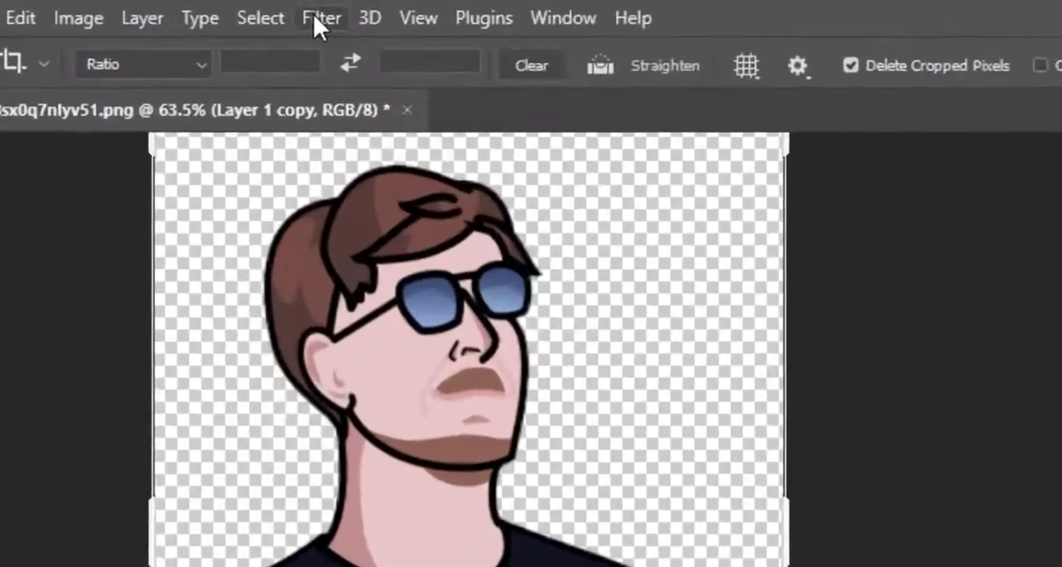
pyautogui.click(212, 10)
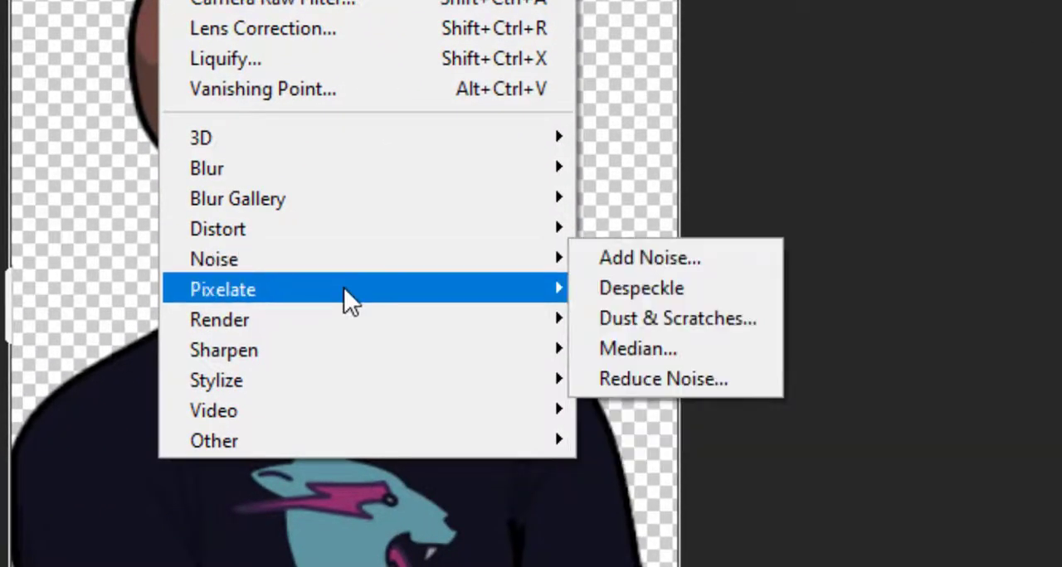
pyautogui.moveTo(344, 288)
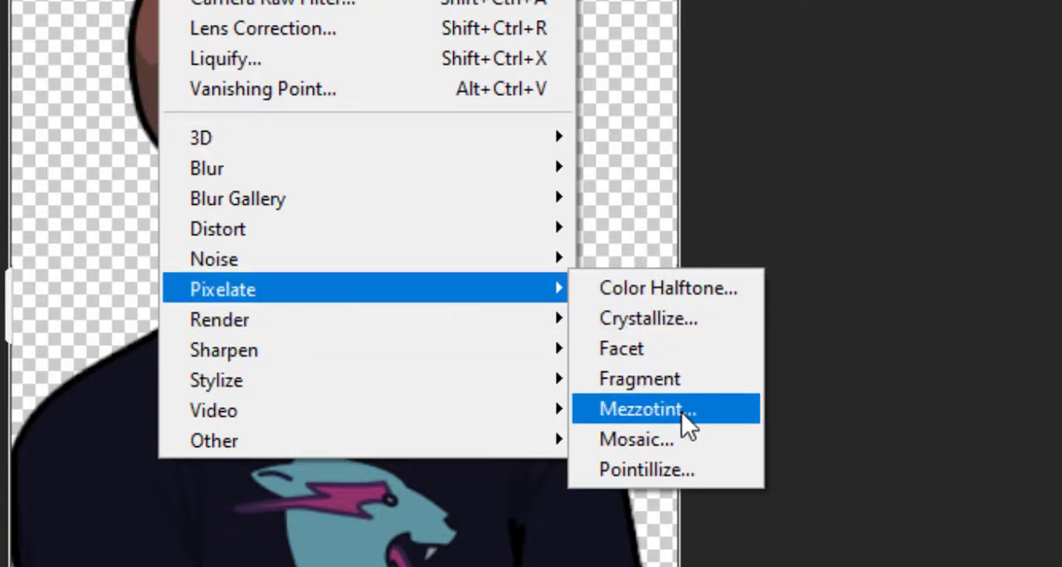
pyautogui.click(687, 440)
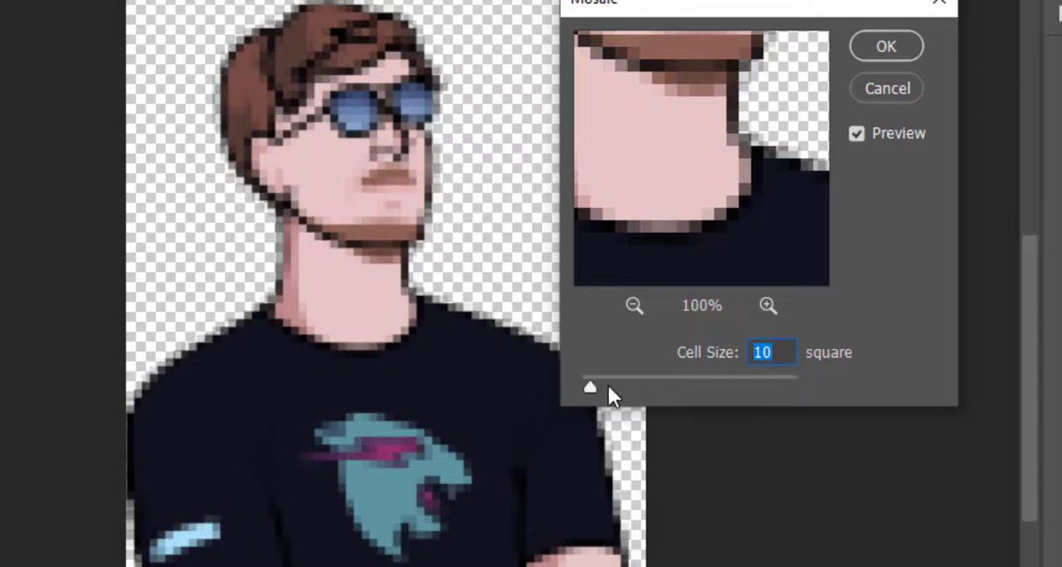
# Try larger Mosaic cell sizes, settle on 10 square and apply the filter to the cut-out man.
pyautogui.moveTo(609, 386)
pyautogui.mouseDown()
pyautogui.moveTo(650, 386)
pyautogui.moveTo(592, 386)
pyautogui.moveTo(612, 386)
pyautogui.moveTo(601, 390)
pyautogui.mouseUp()
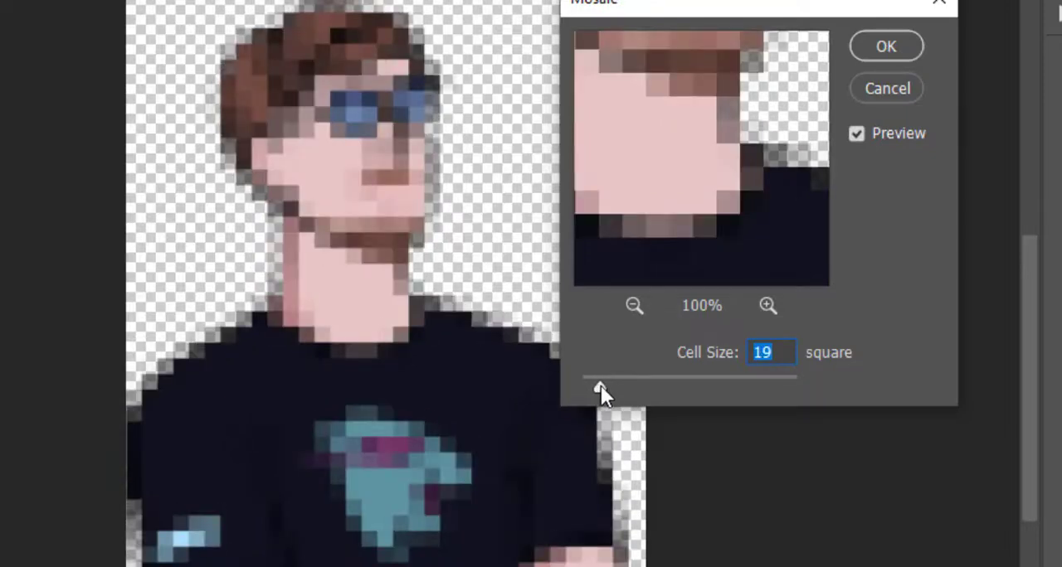
pyautogui.press('Down')
pyautogui.press('Down')
pyautogui.press('Down')
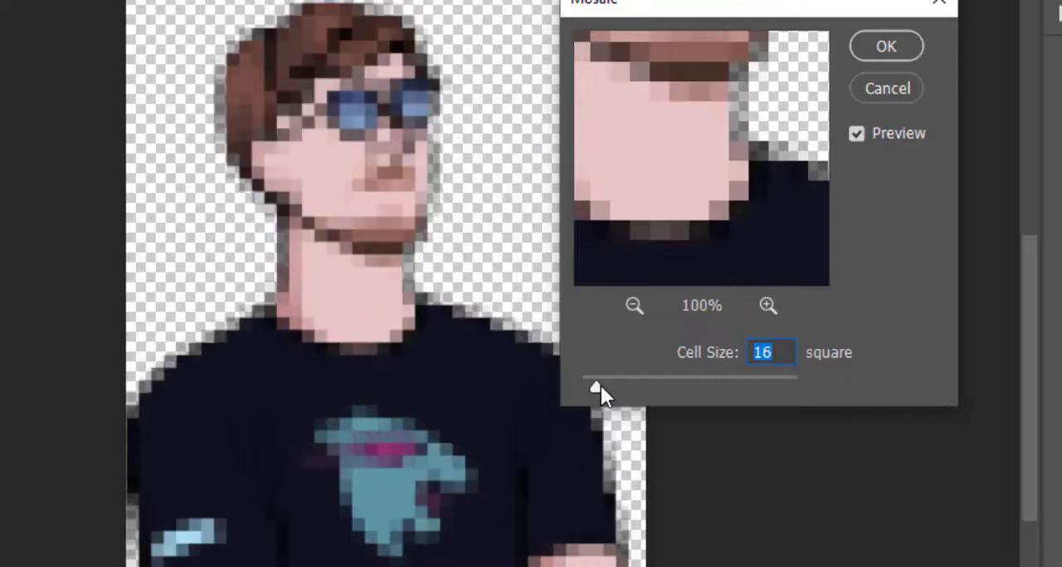
pyautogui.press('Down')
pyautogui.press('Down')
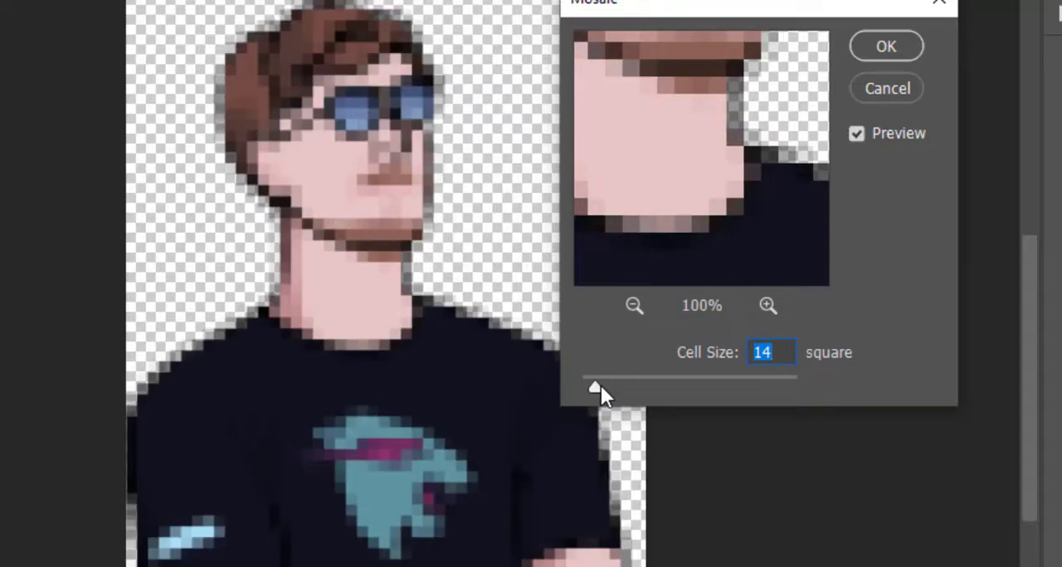
pyautogui.press('Down')
pyautogui.press('Down')
pyautogui.press('Down')
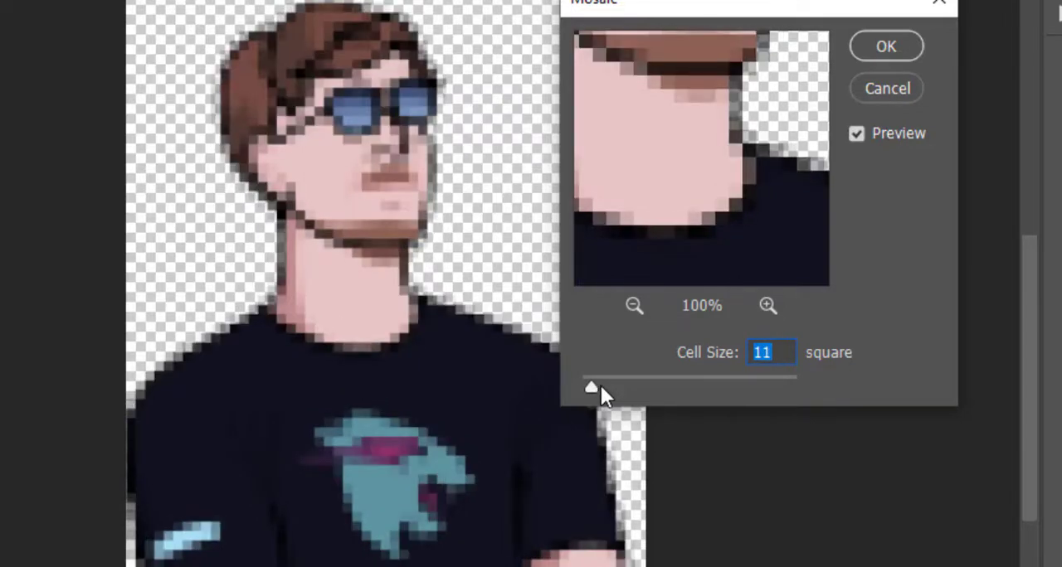
pyautogui.press('Down')
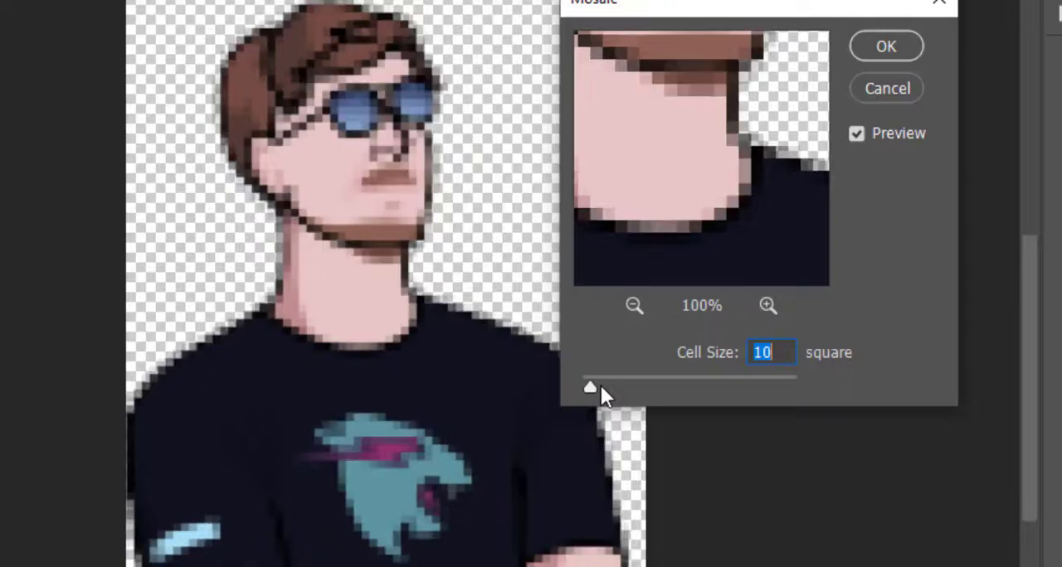
pyautogui.moveTo(674, 18); pyautogui.dragTo(822, 143)
pyautogui.click(1033, 177)
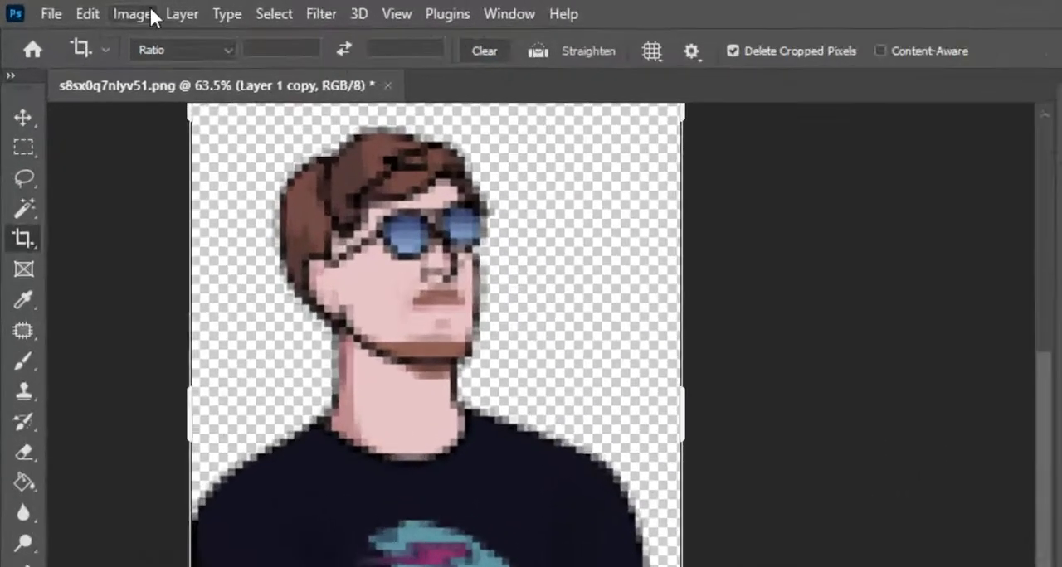
# Raise the contrast of the pixelated man slightly above 13 with a Brightness/Contrast adjustment.
pyautogui.click(88, 9)
pyautogui.moveTo(285, 88)
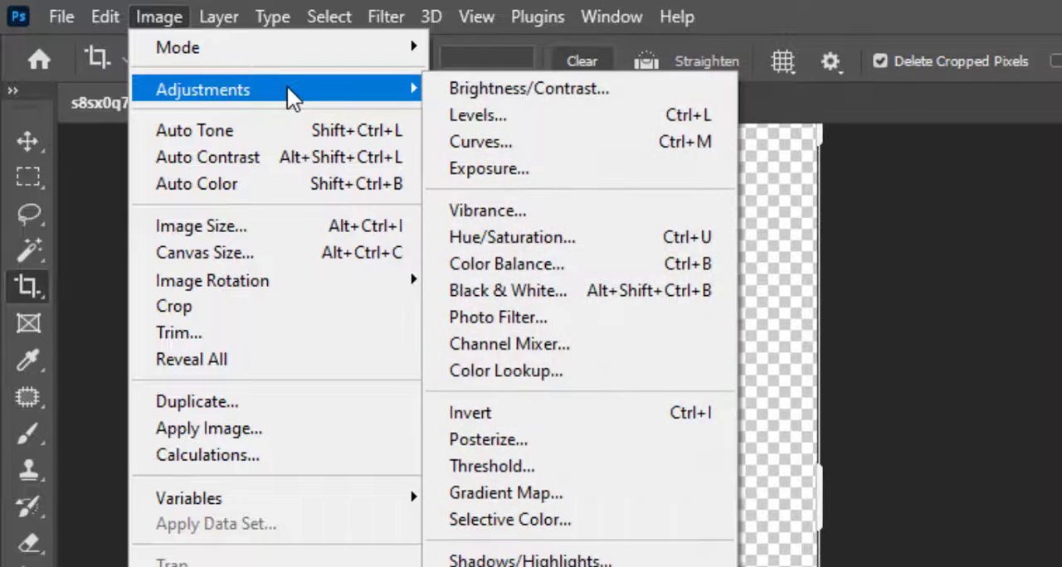
pyautogui.click(535, 89)
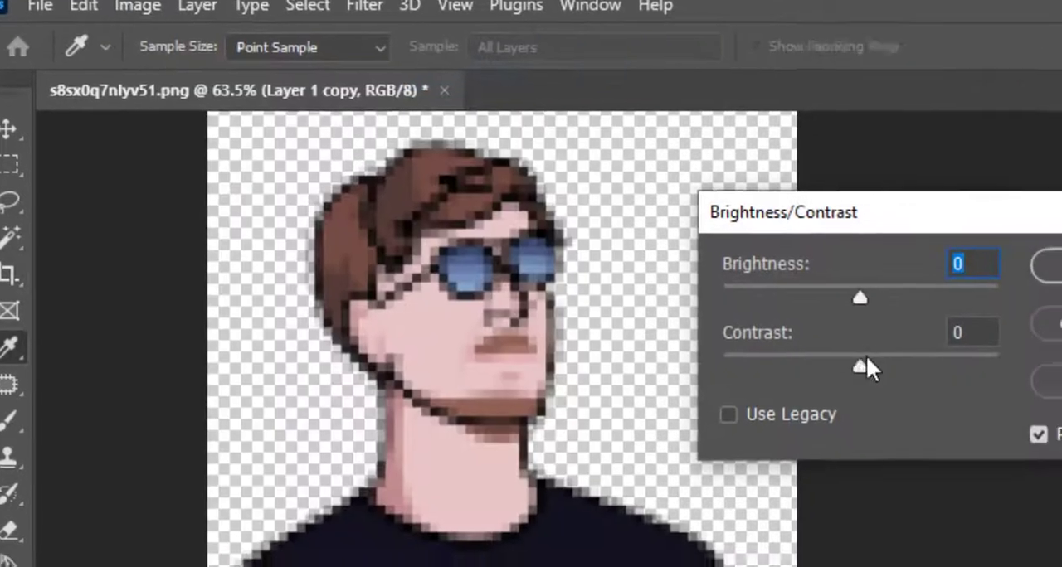
pyautogui.moveTo(968, 399); pyautogui.dragTo(986, 400)
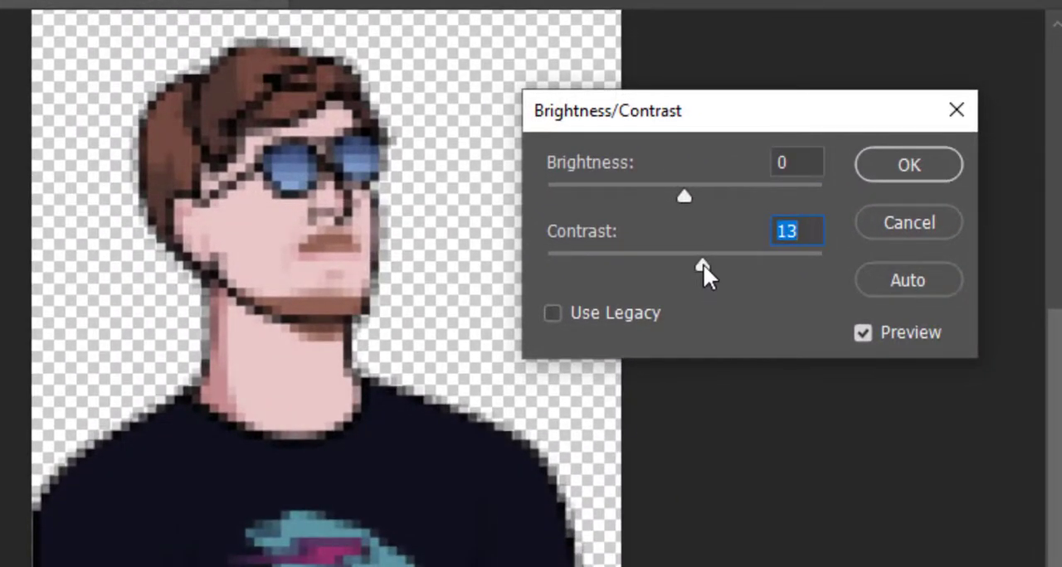
pyautogui.moveTo(703, 264); pyautogui.dragTo(717, 267)
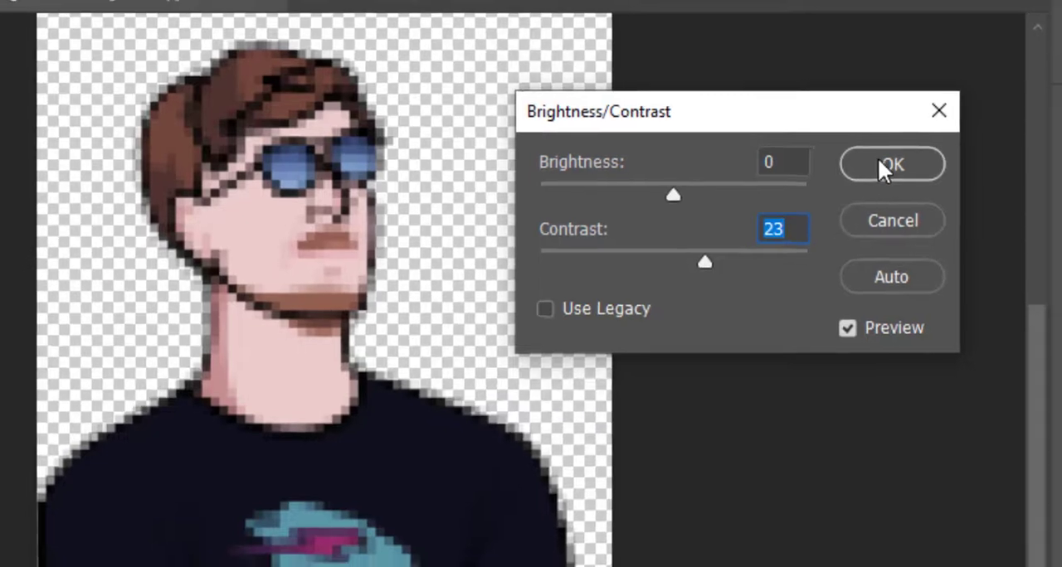
pyautogui.click(895, 165)
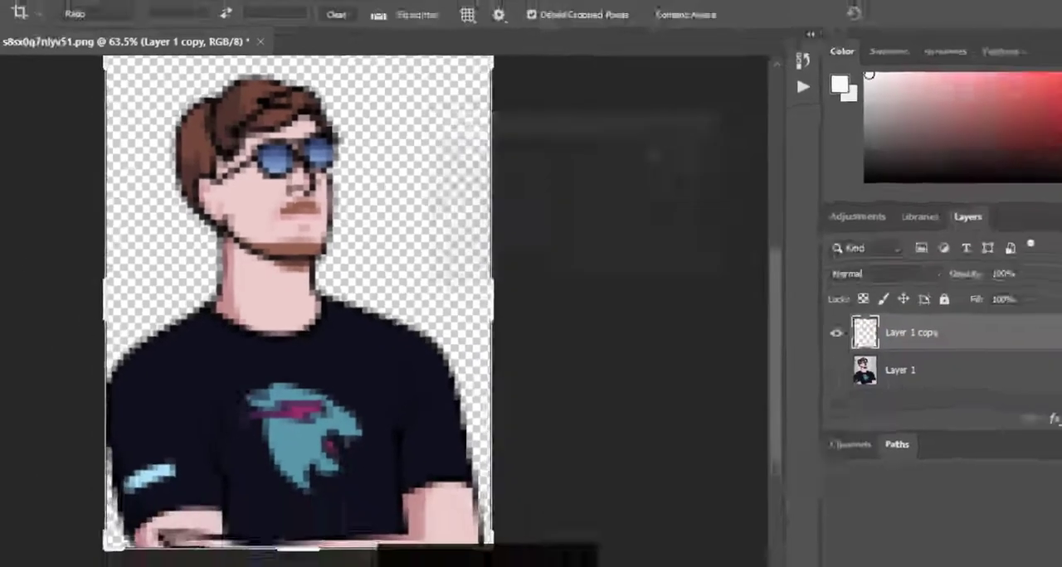
# Darken the midtones of the pixelated man with a Levels adjustment, setting the midtone input level to 0.75.
pyautogui.click(87, 9)
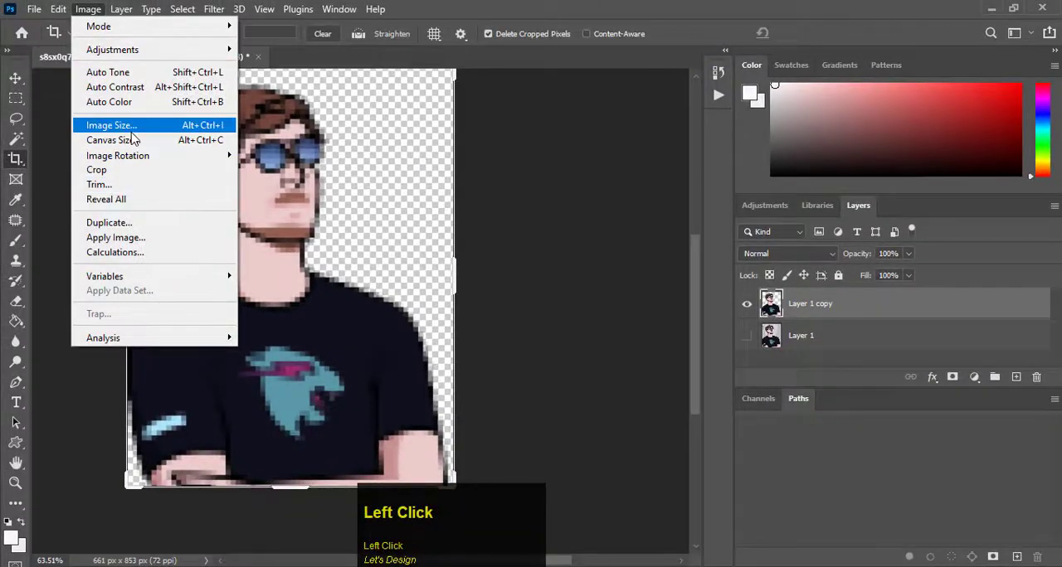
pyautogui.click(110, 52)
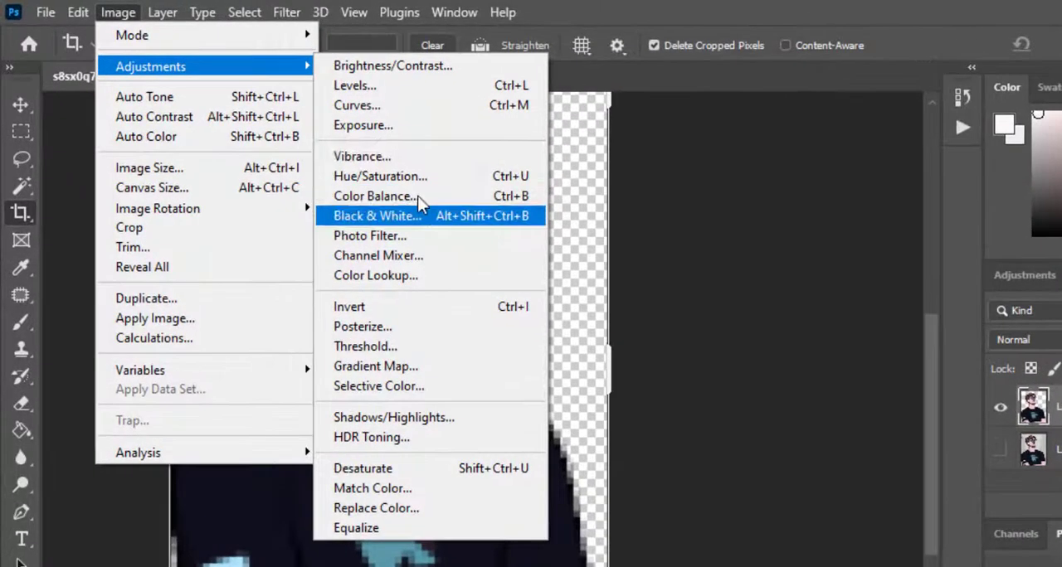
pyautogui.click(383, 88)
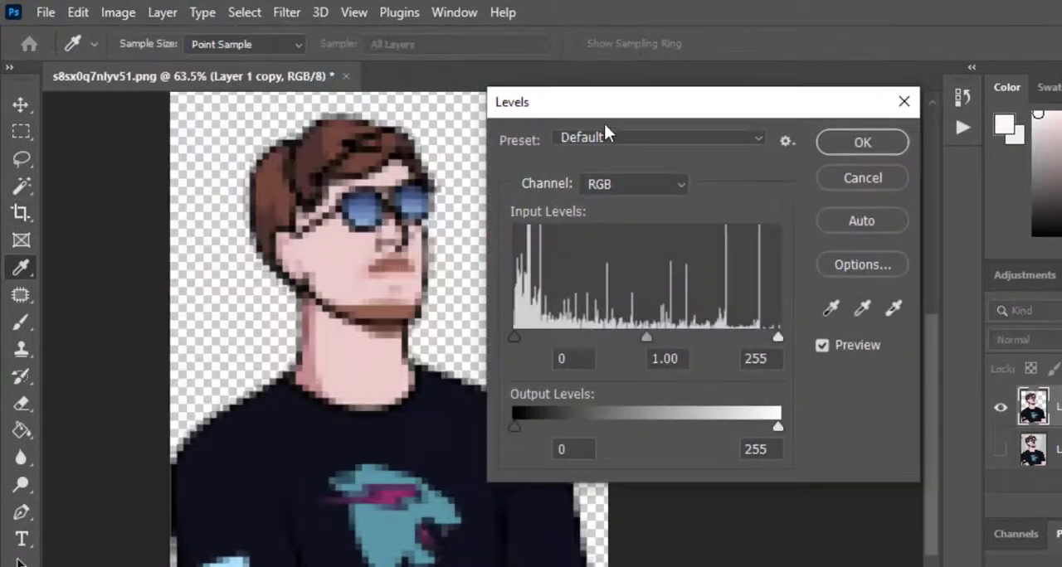
pyautogui.moveTo(604, 126); pyautogui.dragTo(712, 133)
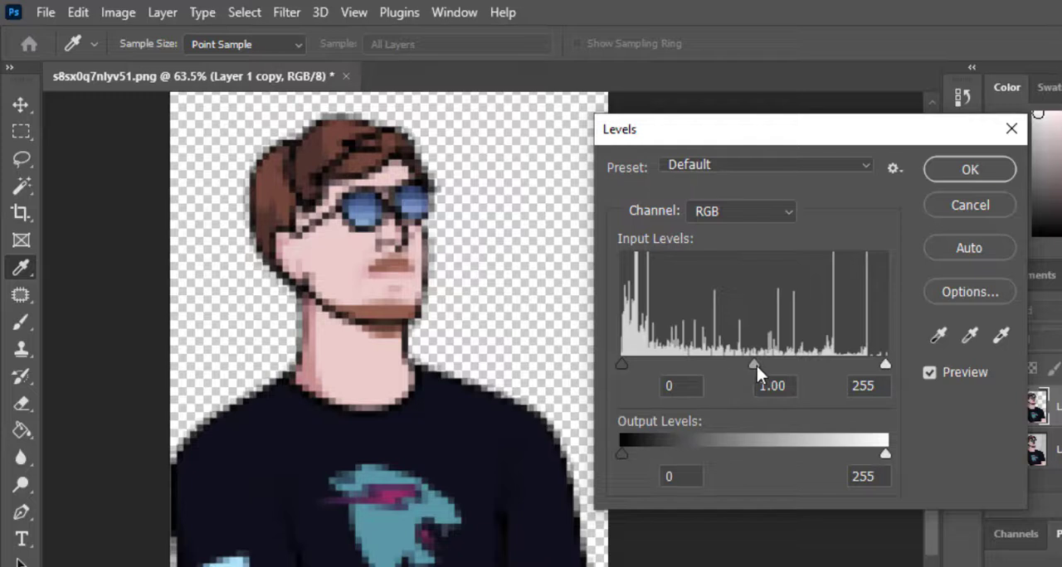
pyautogui.moveTo(754, 365); pyautogui.dragTo(782, 365)
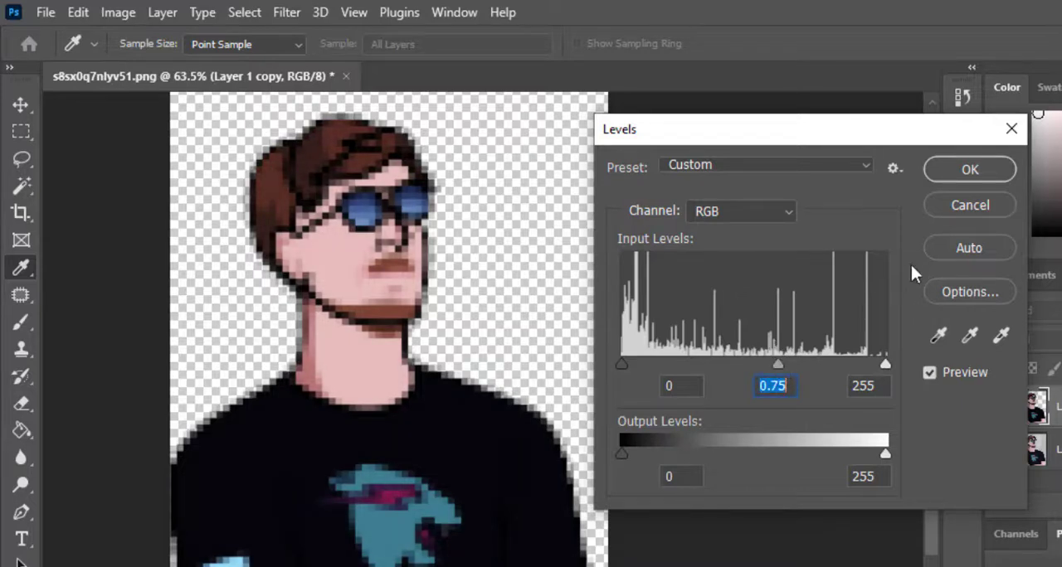
pyautogui.click(975, 168)
pyautogui.press('c')
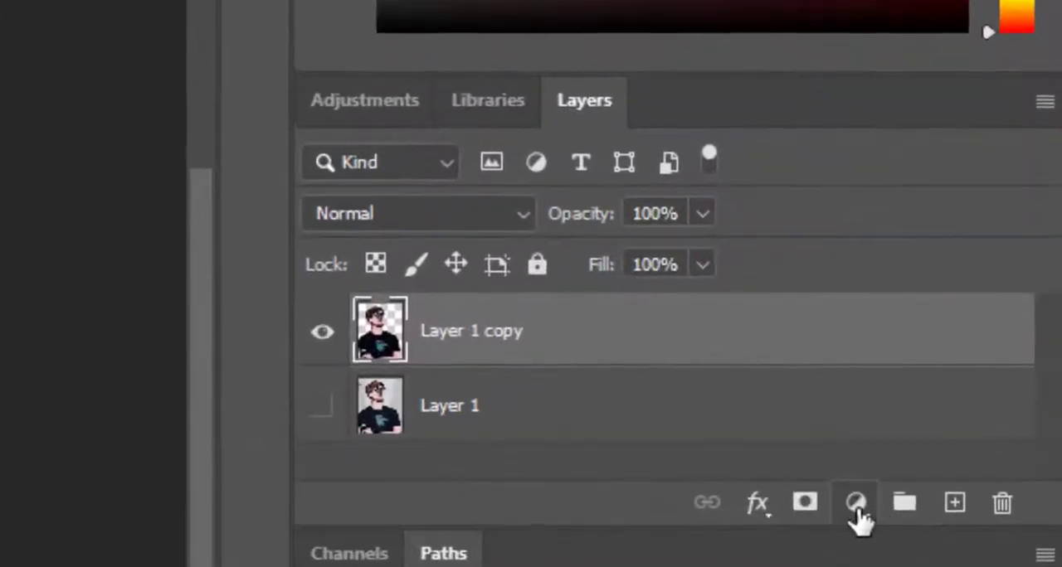
# Add a Solid Color fill layer in medium blue, #2f5e8e.
pyautogui.click(974, 377)
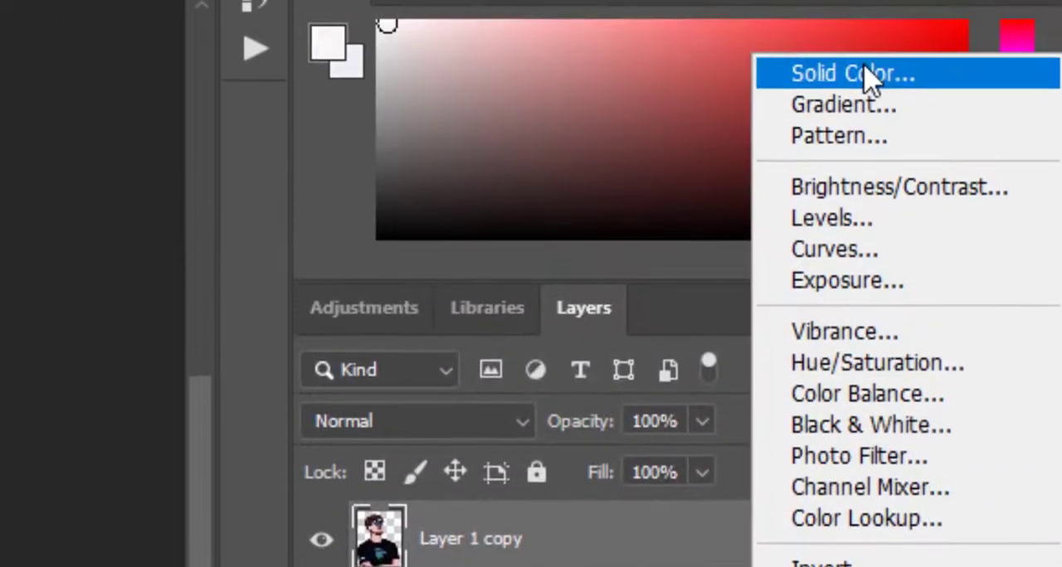
pyautogui.click(867, 1)
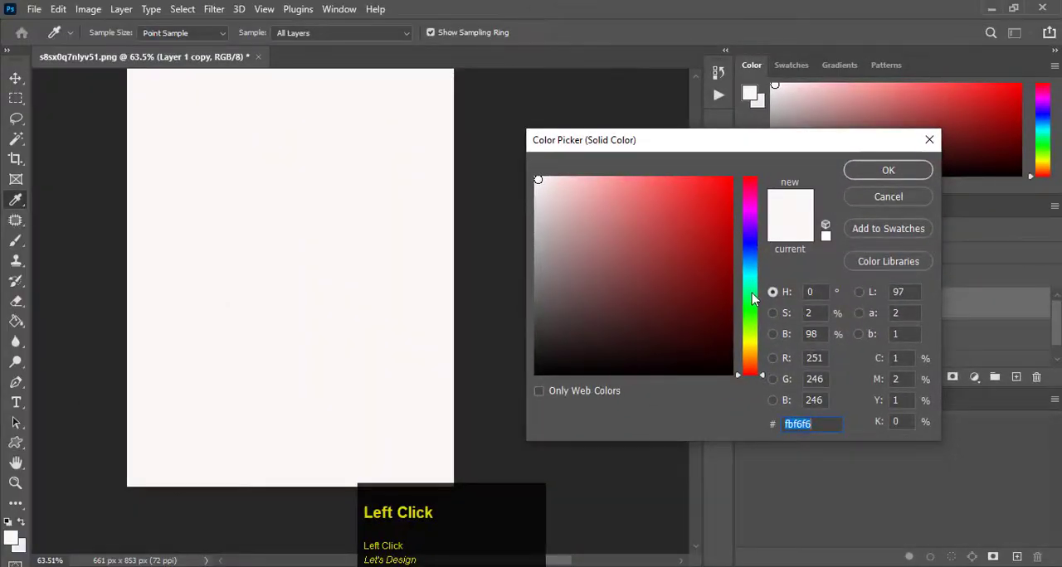
pyautogui.click(754, 294)
pyautogui.click(753, 279)
pyautogui.click(636, 223)
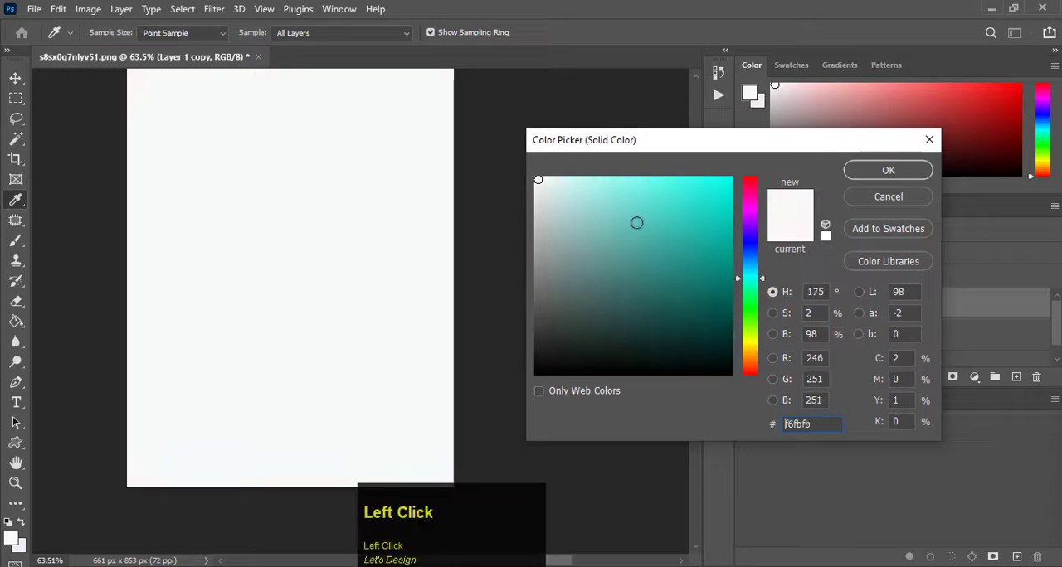
pyautogui.click(670, 299)
pyautogui.click(754, 250)
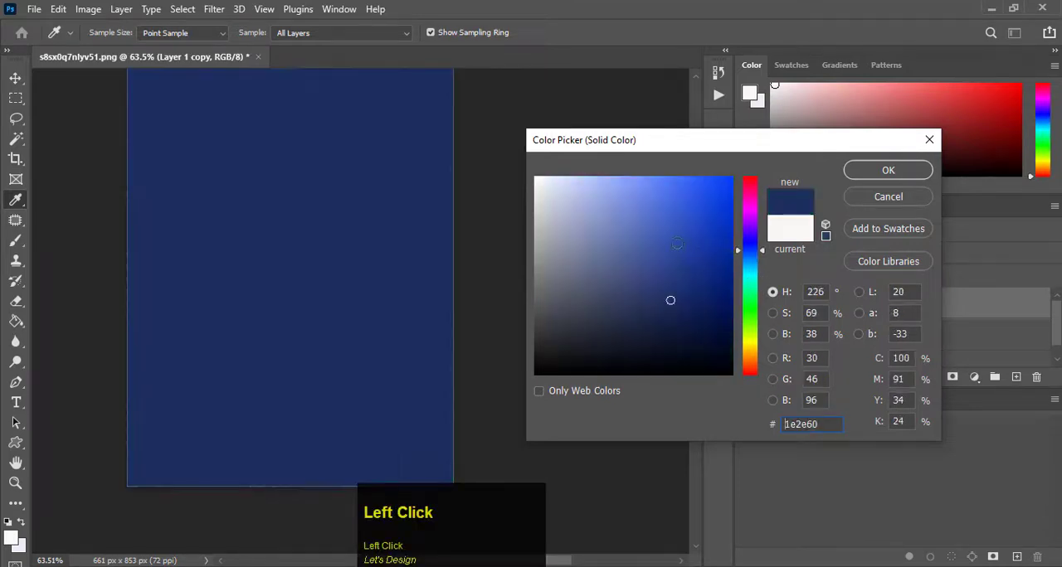
pyautogui.click(753, 261)
pyautogui.click(688, 235)
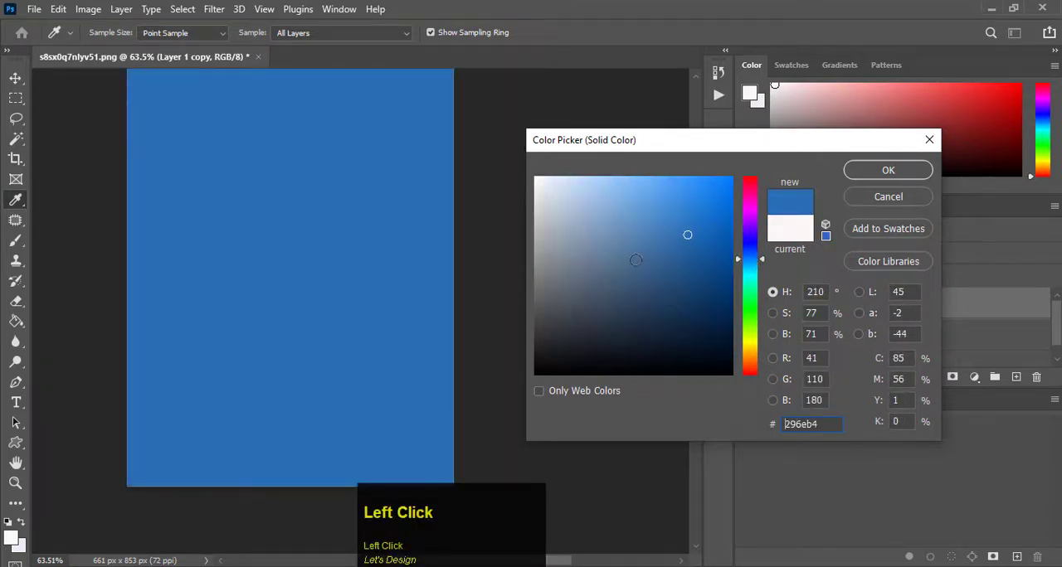
pyautogui.click(636, 260)
pyautogui.click(650, 288)
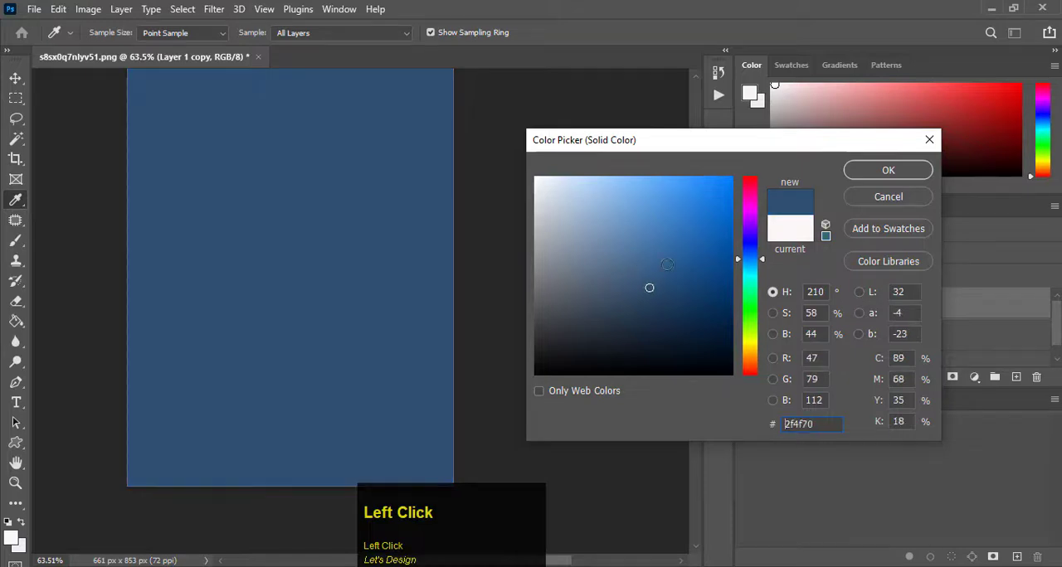
pyautogui.click(666, 264)
pyautogui.click(886, 171)
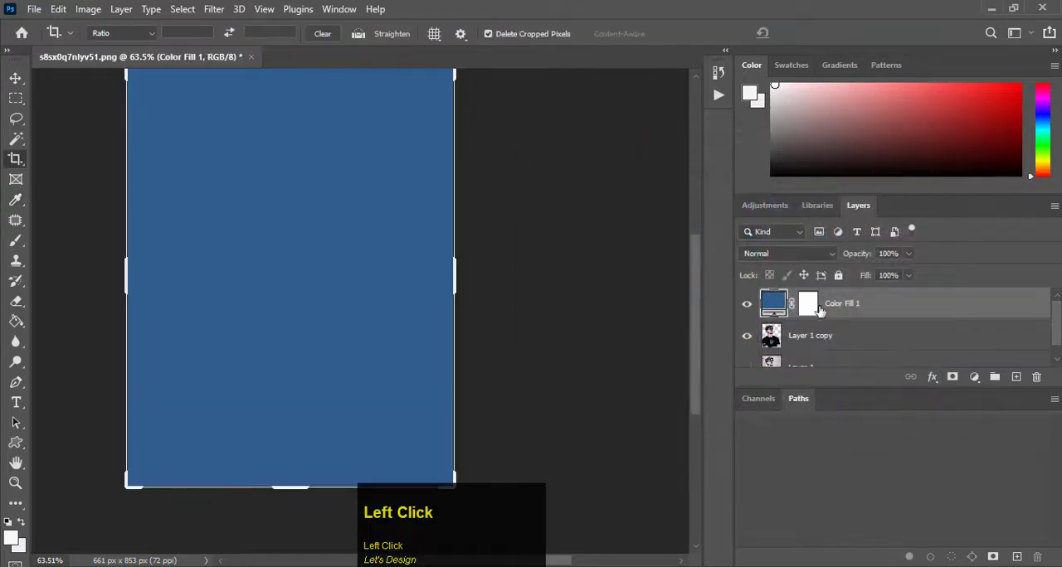
# Move the blue fill layer beneath the cut-out man's layer so it serves as the background.
pyautogui.scroll(-1, 839, 335)
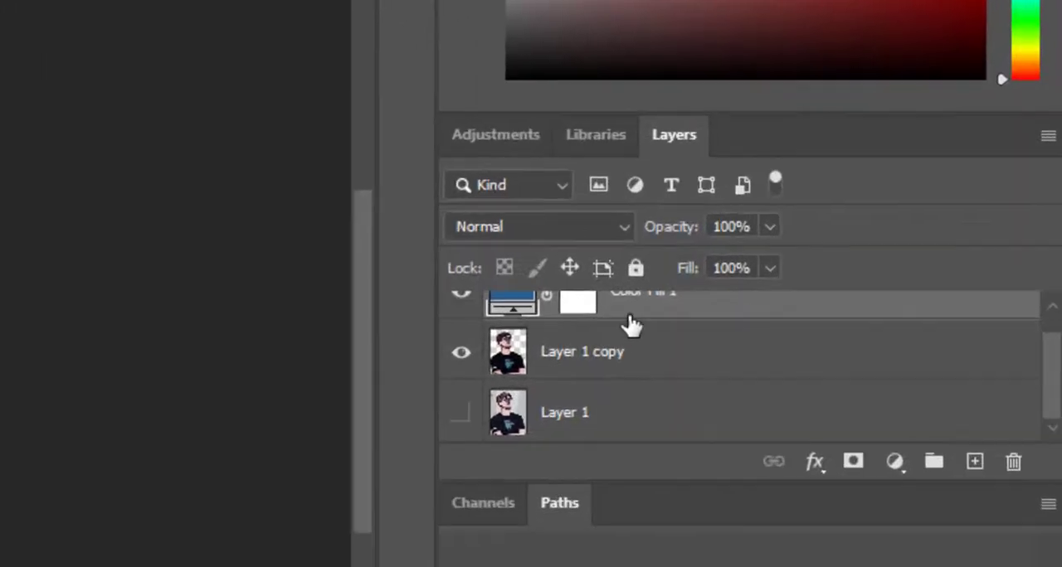
pyautogui.scroll(1, 659, 357)
pyautogui.moveTo(645, 323); pyautogui.dragTo(618, 396)
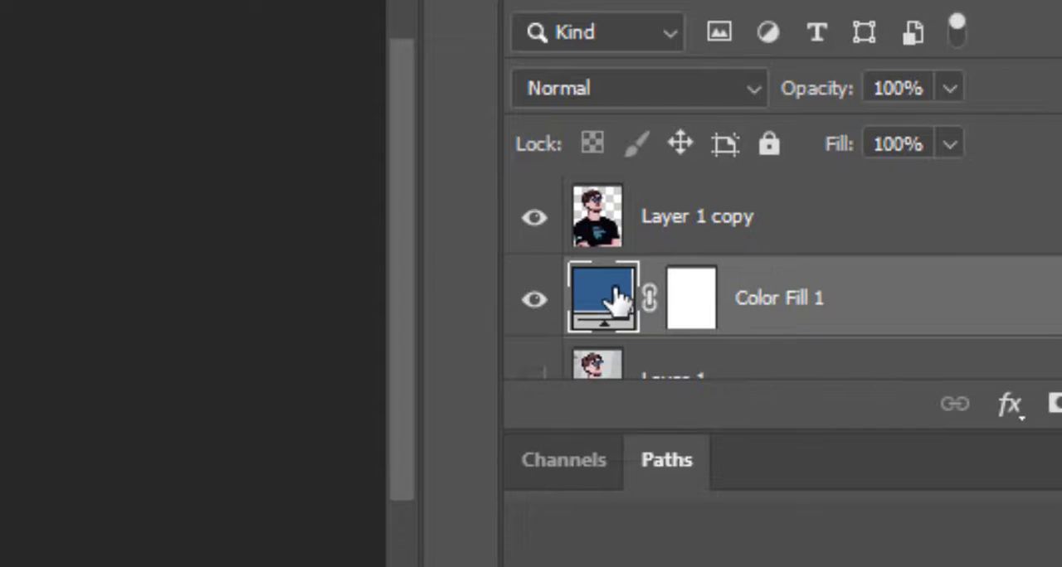
# Change the background fill layer's colour to the slightly more saturated blue #2b5e92.
pyautogui.doubleClick(618, 298)
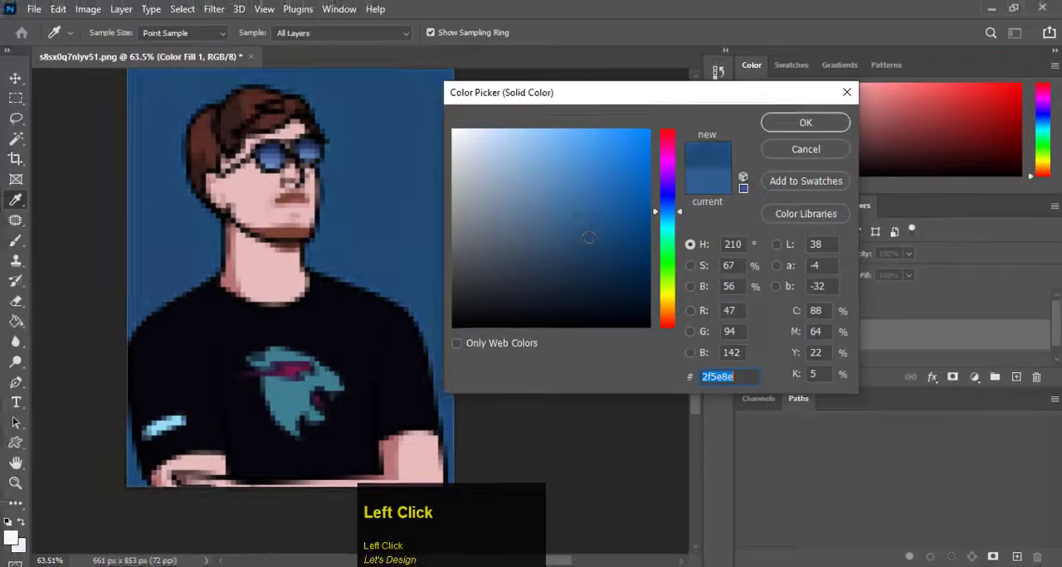
pyautogui.click(292, 84)
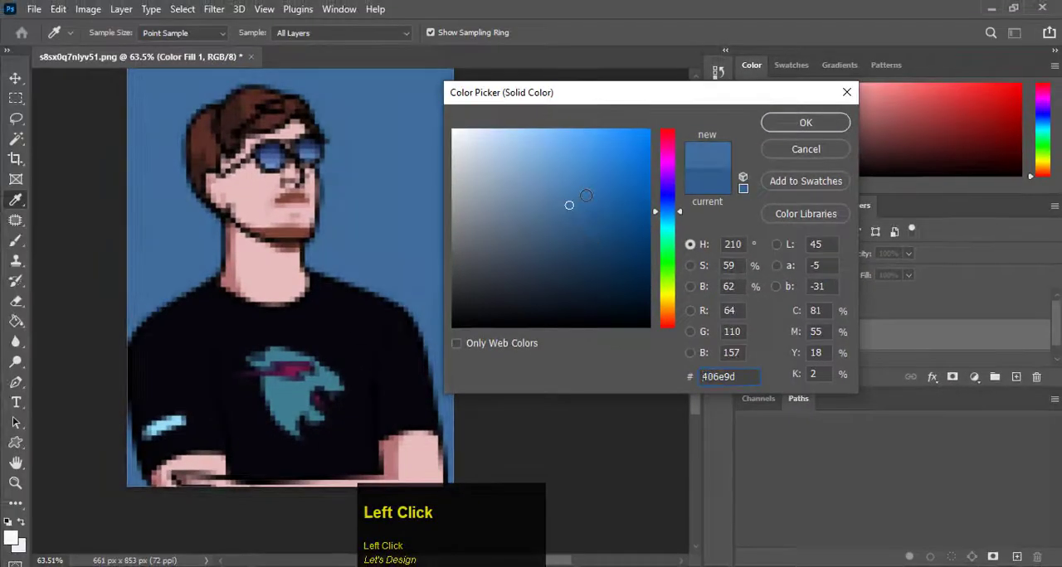
pyautogui.moveTo(570, 204)
pyautogui.mouseDown()
pyautogui.moveTo(583, 194)
pyautogui.moveTo(582, 223)
pyautogui.moveTo(564, 200)
pyautogui.moveTo(568, 220)
pyautogui.moveTo(588, 198)
pyautogui.moveTo(592, 214)
pyautogui.mouseUp()
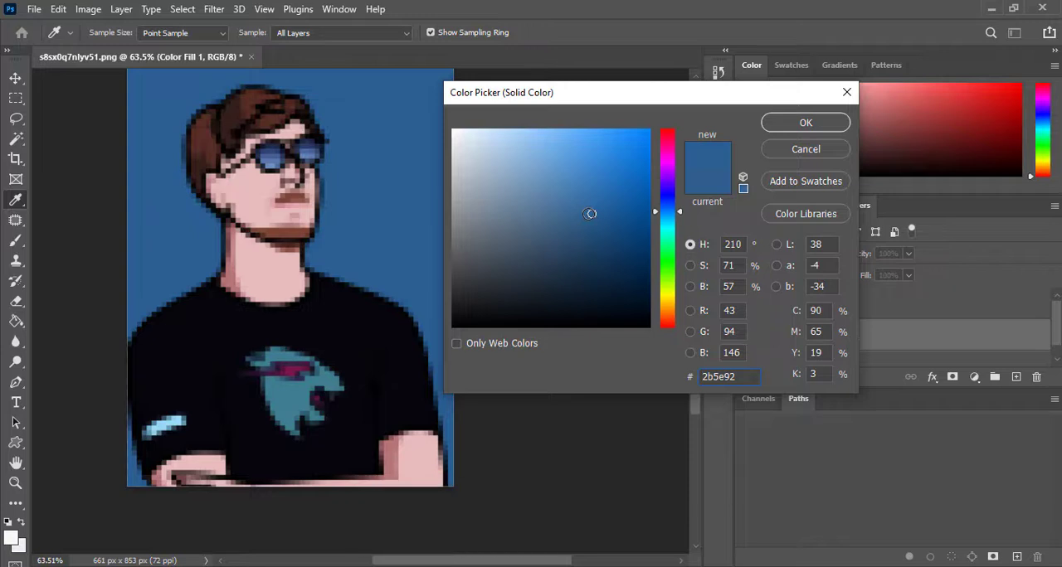
pyautogui.click(797, 125)
pyautogui.press('c')
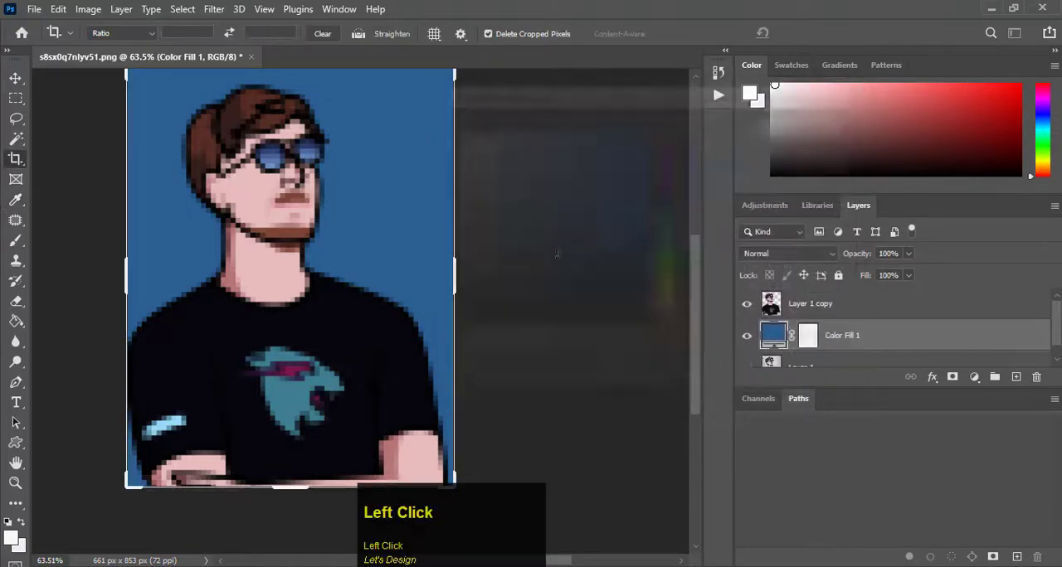
# Switch to the Move tool and review the whole pixelated portrait against its blue background.
pyautogui.hotkey('ctrl', 'space')
pyautogui.moveTo(457, 264); pyautogui.dragTo(445, 263)
pyautogui.click(15, 78)
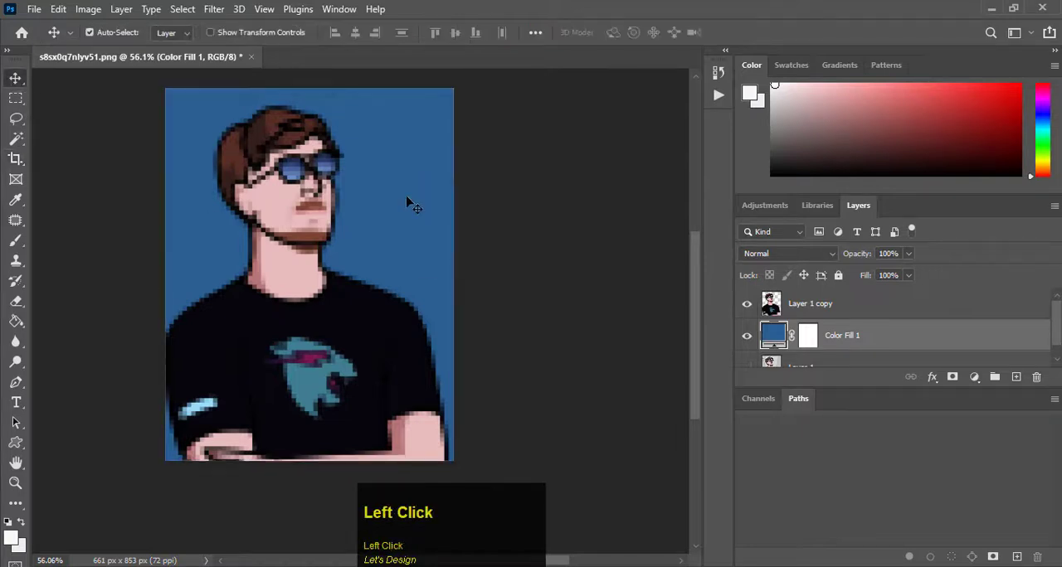
pyautogui.moveTo(407, 203); pyautogui.dragTo(436, 205)
pyautogui.moveTo(372, 263); pyautogui.dragTo(331, 265)
pyautogui.moveTo(353, 304); pyautogui.dragTo(352, 287)
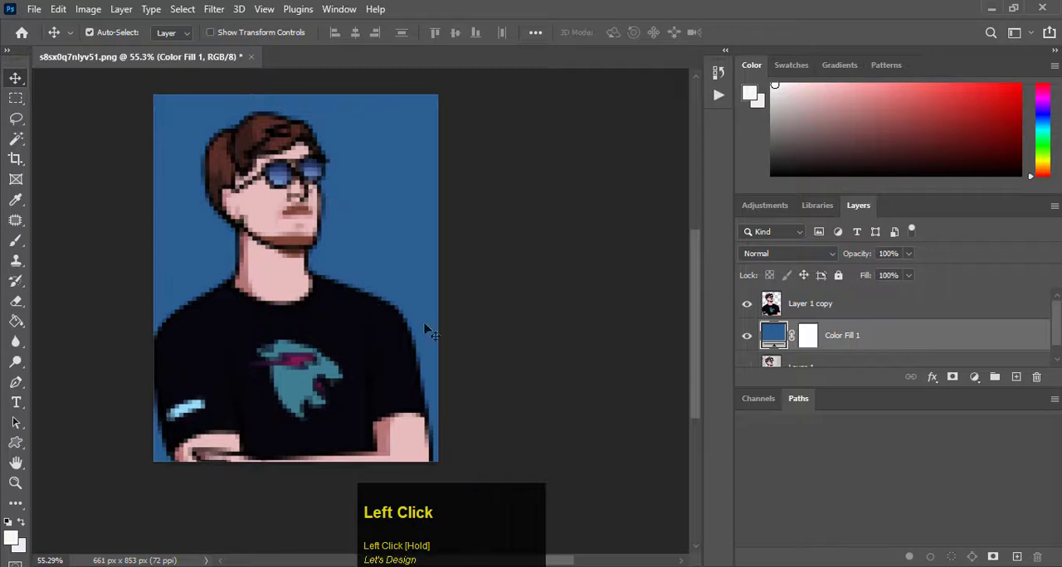